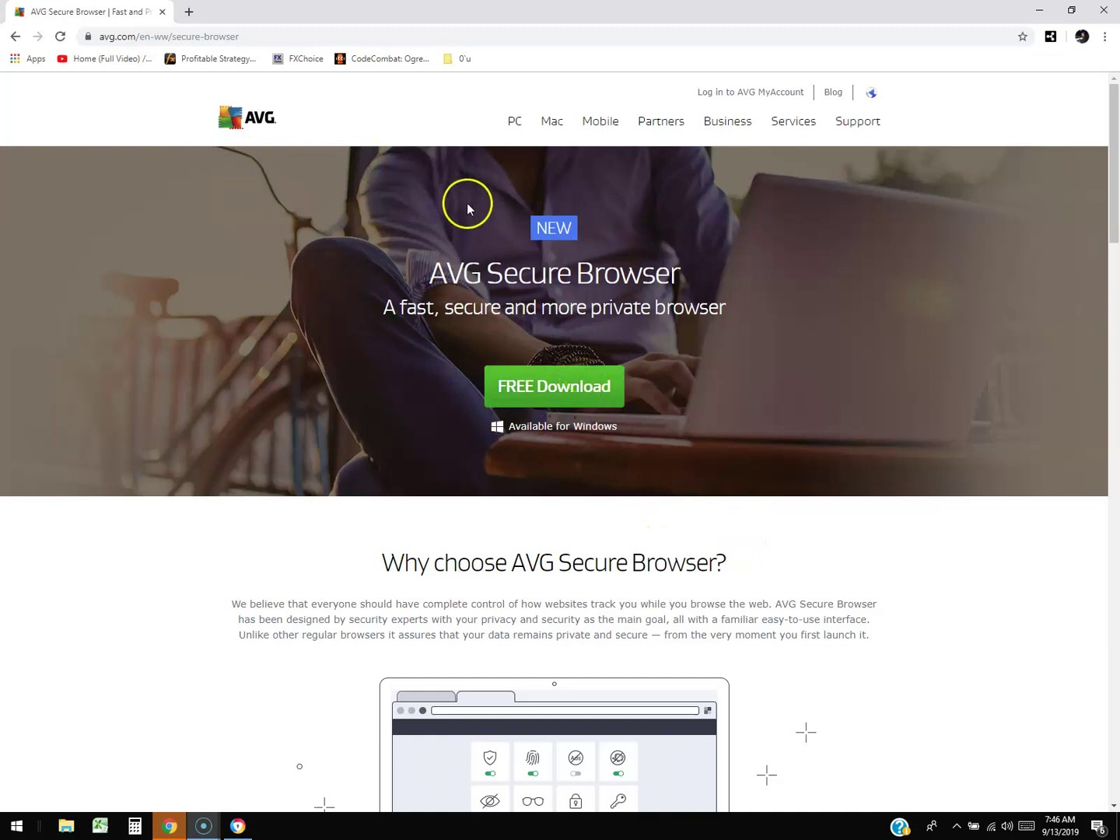
# Launch AVG Secure Browser from the taskbar and choose Custom Settings in the welcome dialog.
pyautogui.moveTo(514, 126)
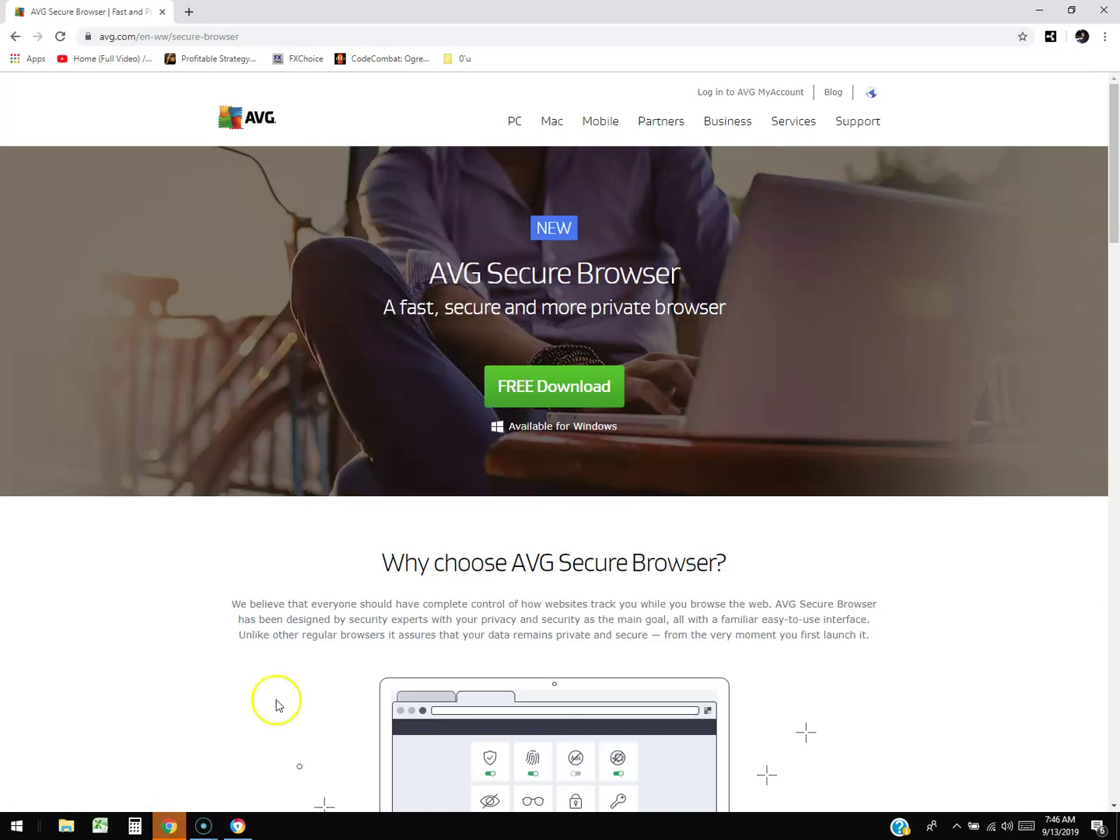
pyautogui.click(237, 826)
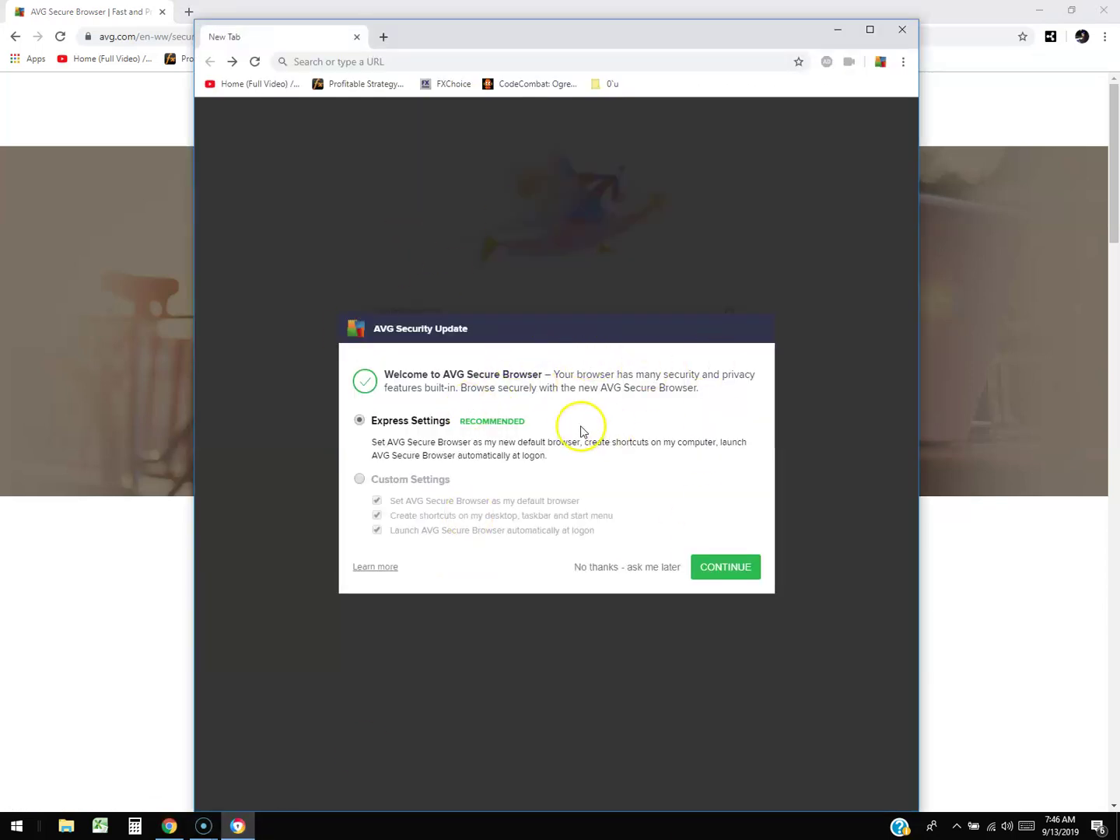
pyautogui.click(359, 478)
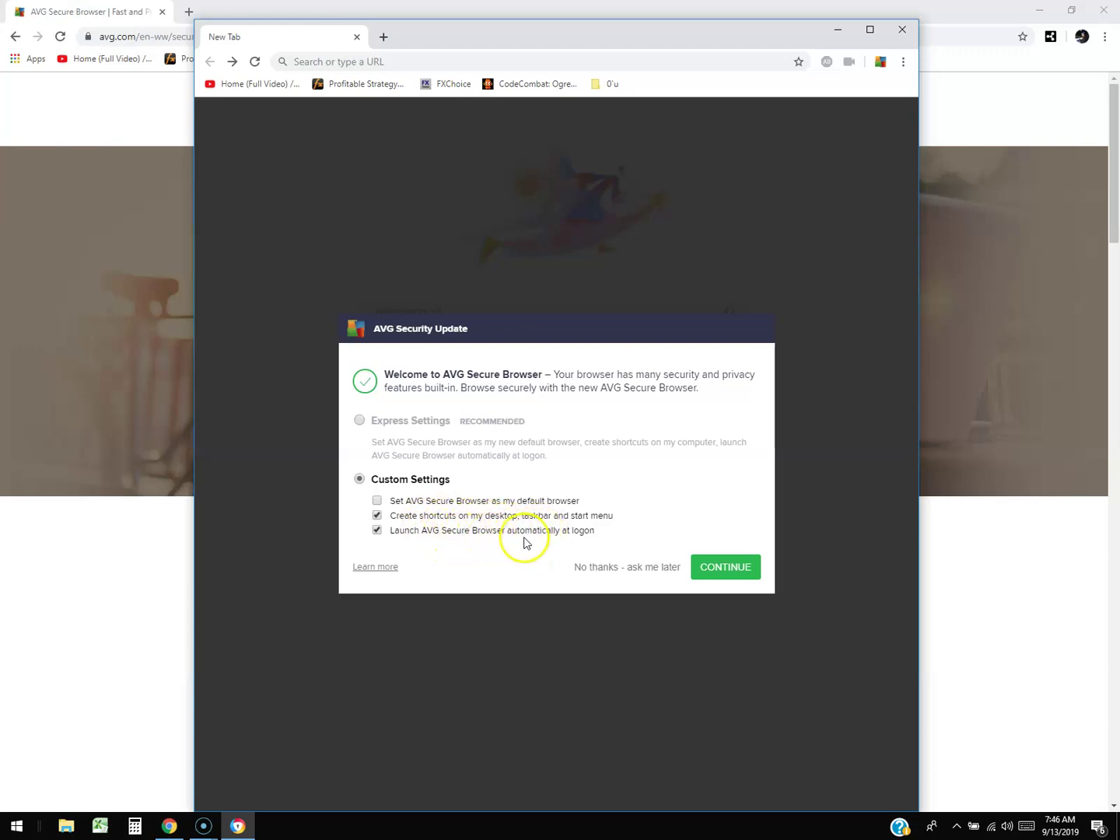
# Opt out of default browser and launch at logon, confirm setup, and nudge the window.
pyautogui.click(378, 530)
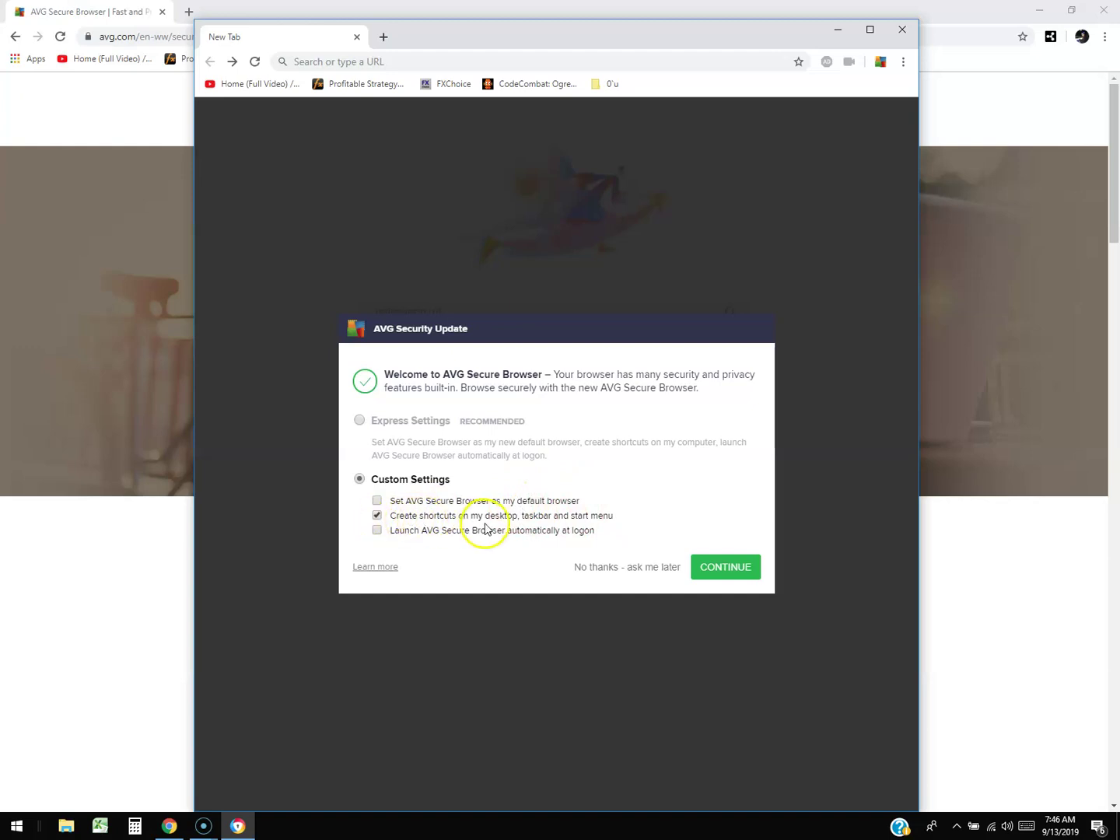
pyautogui.click(732, 562)
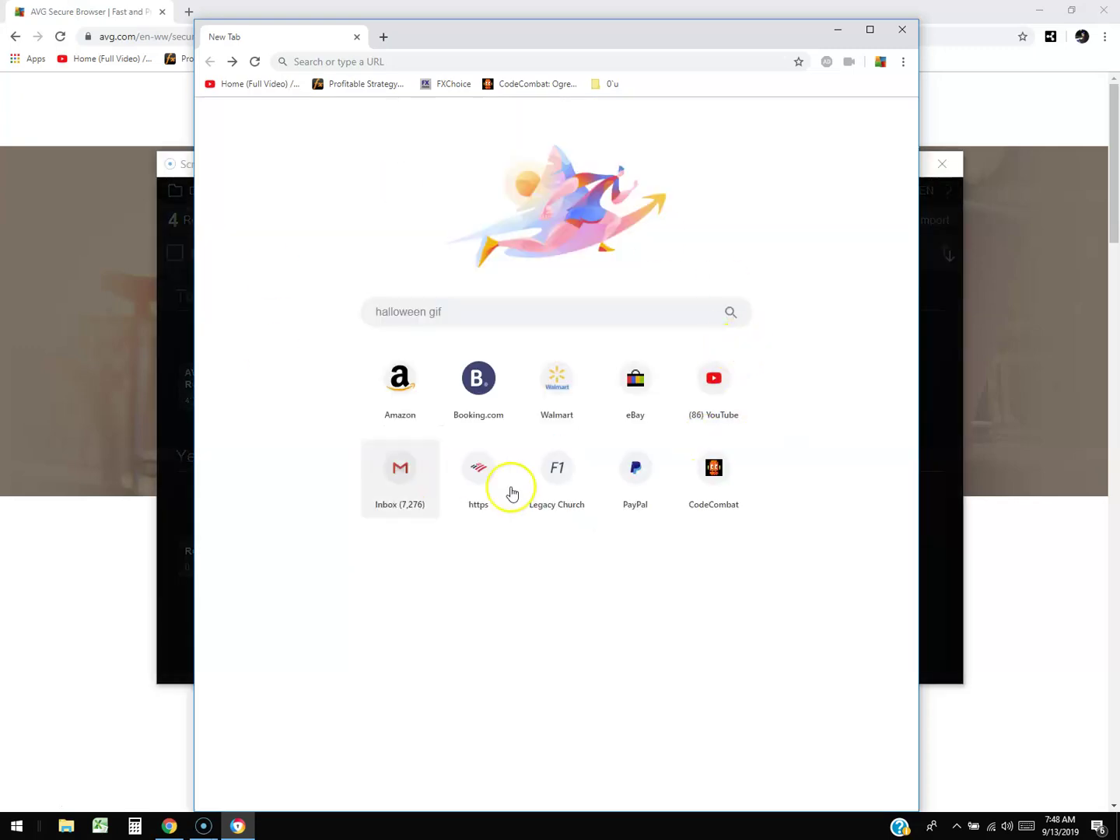
pyautogui.moveTo(639, 38)
pyautogui.mouseDown()
pyautogui.moveTo(629, 37)
pyautogui.moveTo(648, 40)
pyautogui.mouseUp()
# Maximize the browser and open Amazon.com from the New Tab shortcut tiles.
pyautogui.click(880, 35)
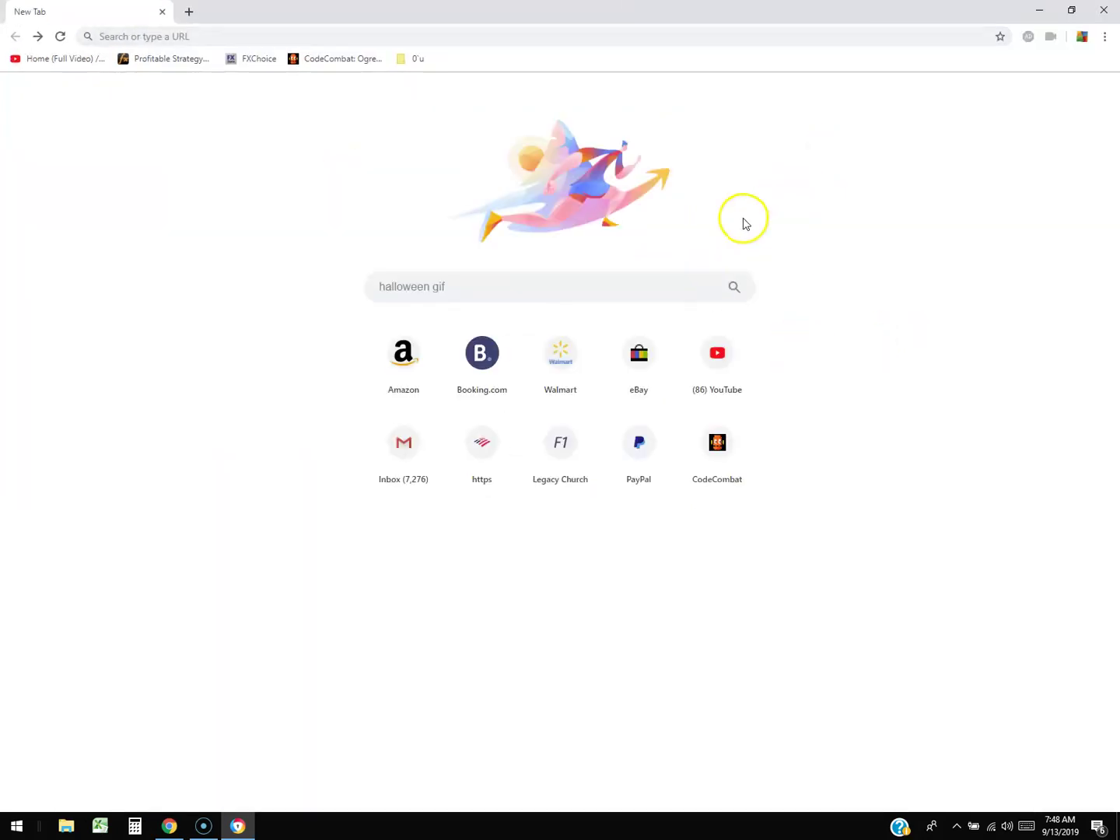
pyautogui.click(402, 367)
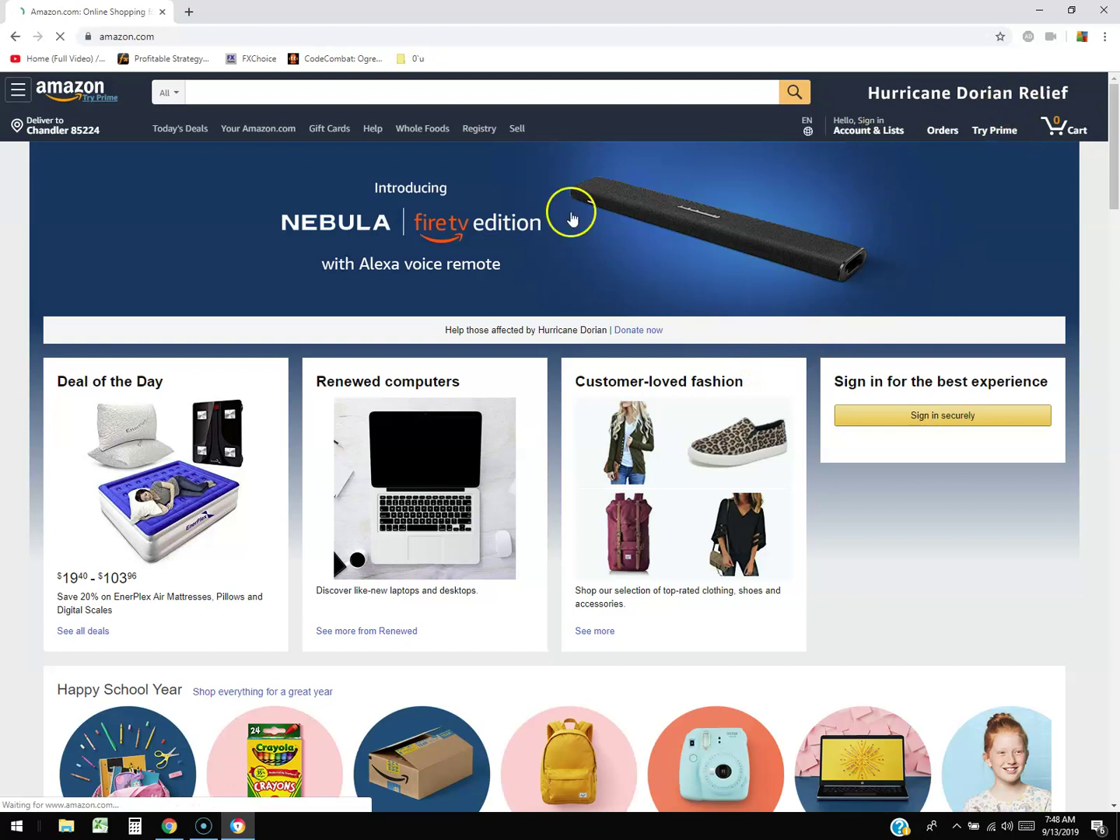
pyautogui.scroll(-4, 613, 295)
pyautogui.scroll(4, 607, 280)
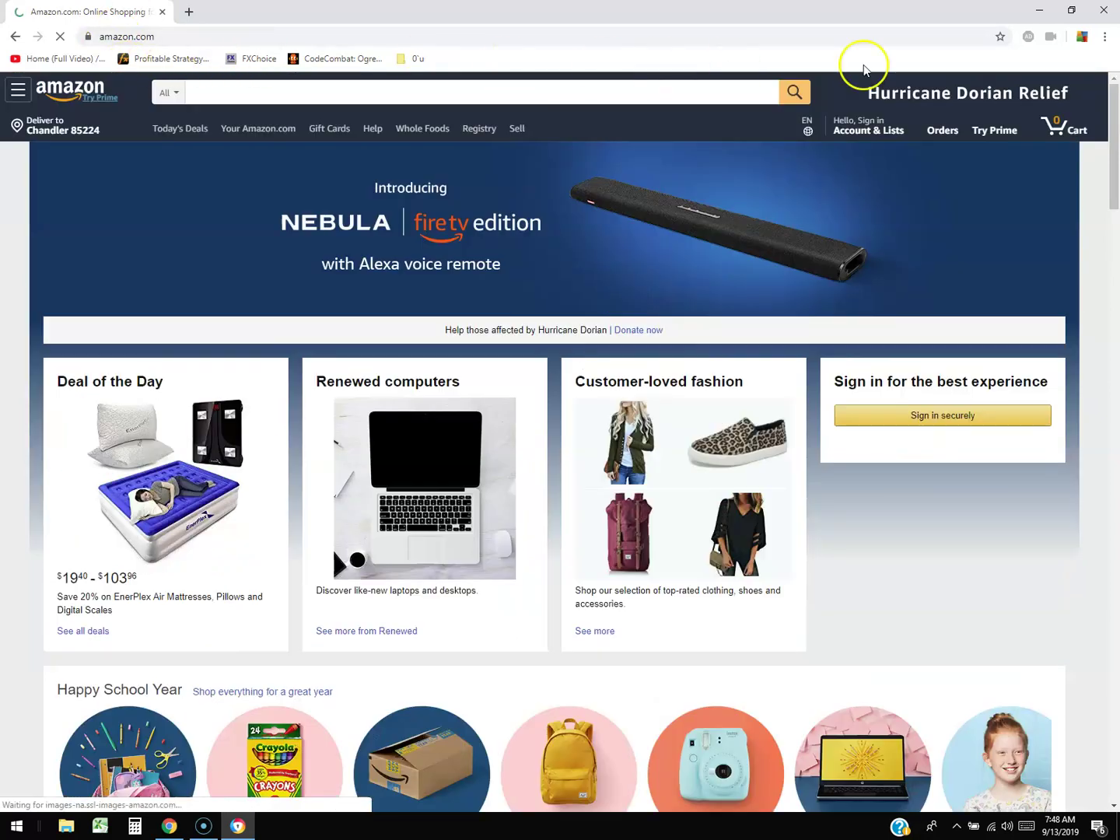
pyautogui.click(1104, 37)
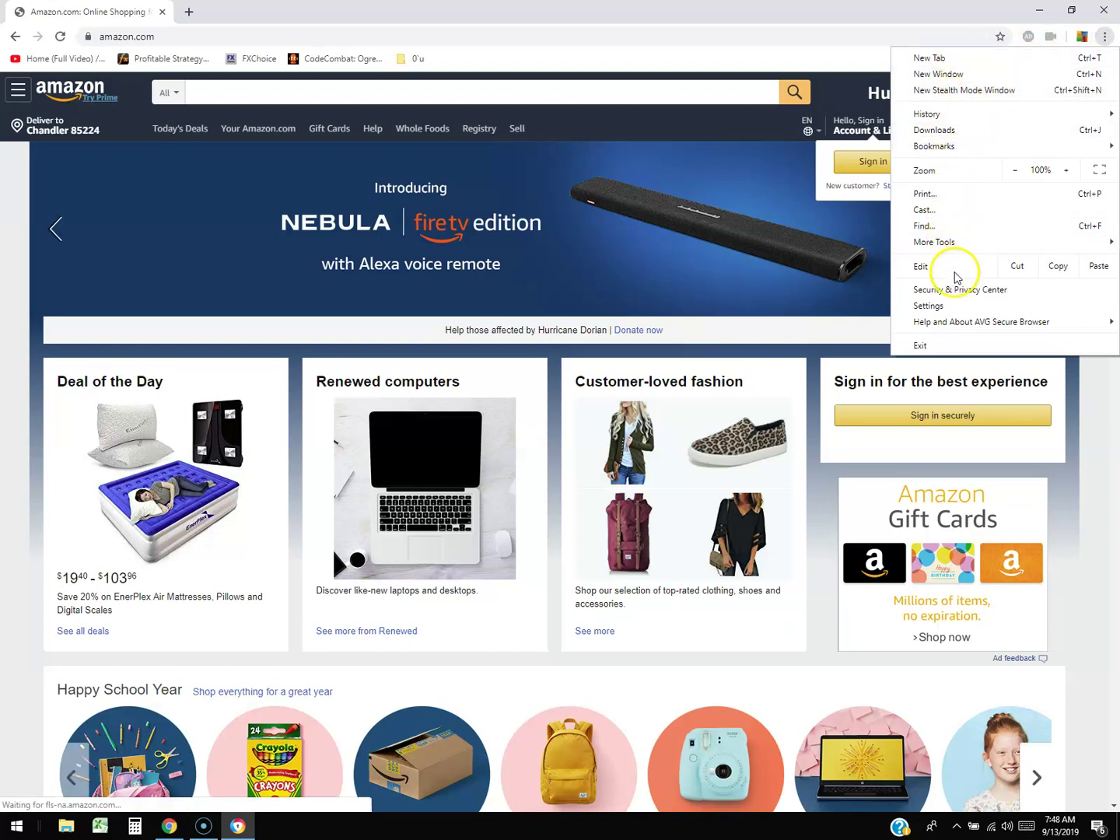
# Open browser Settings, view Autofill, then open the Security & Privacy Center tab.
pyautogui.click(956, 312)
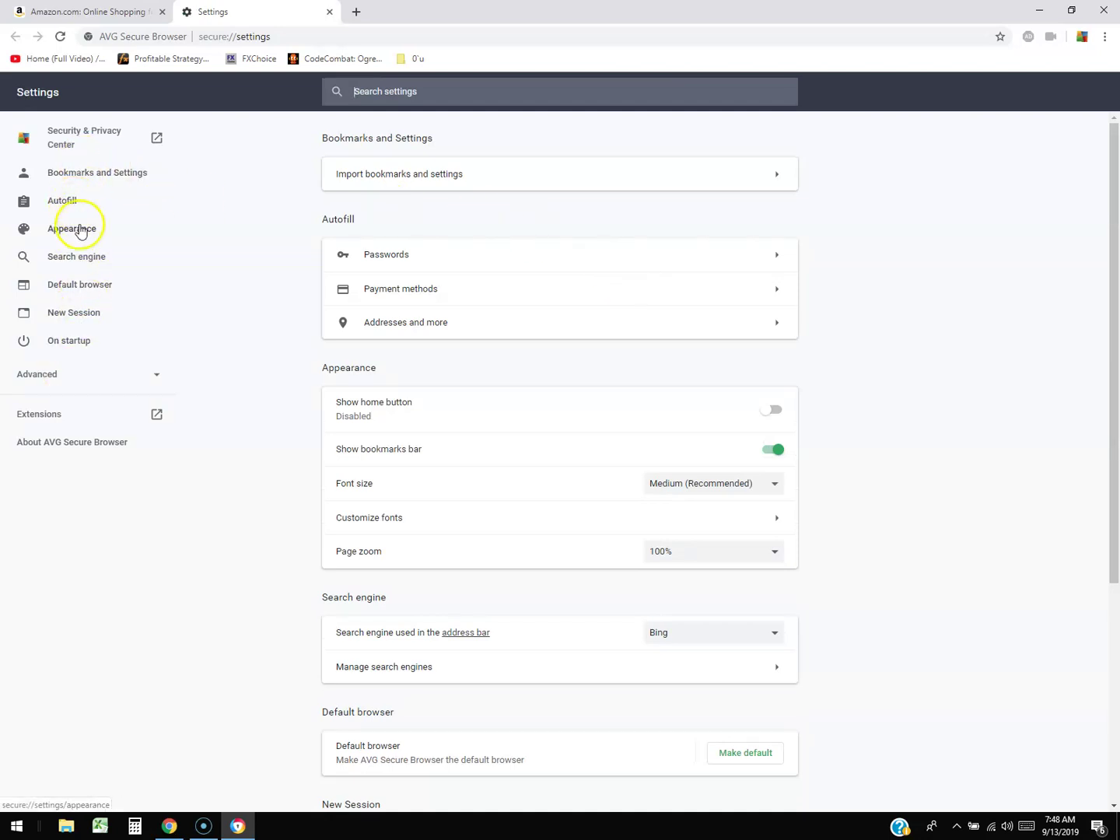
pyautogui.click(56, 199)
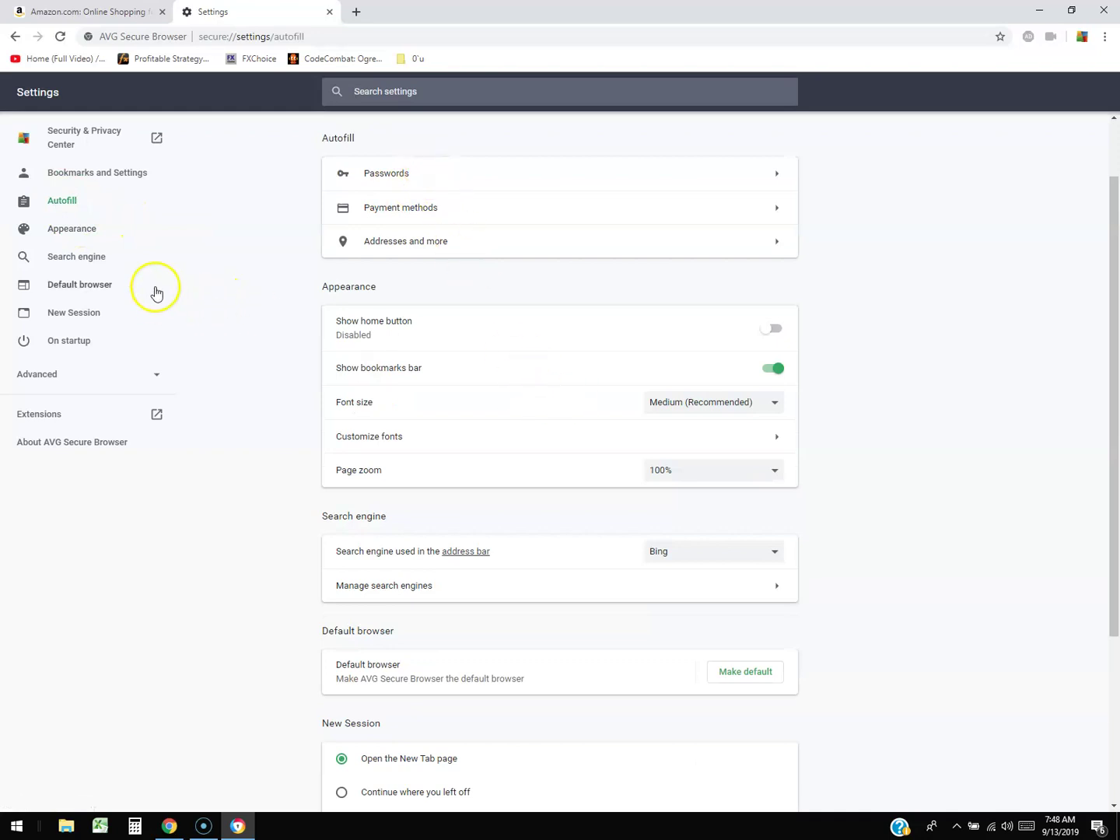
pyautogui.click(136, 157)
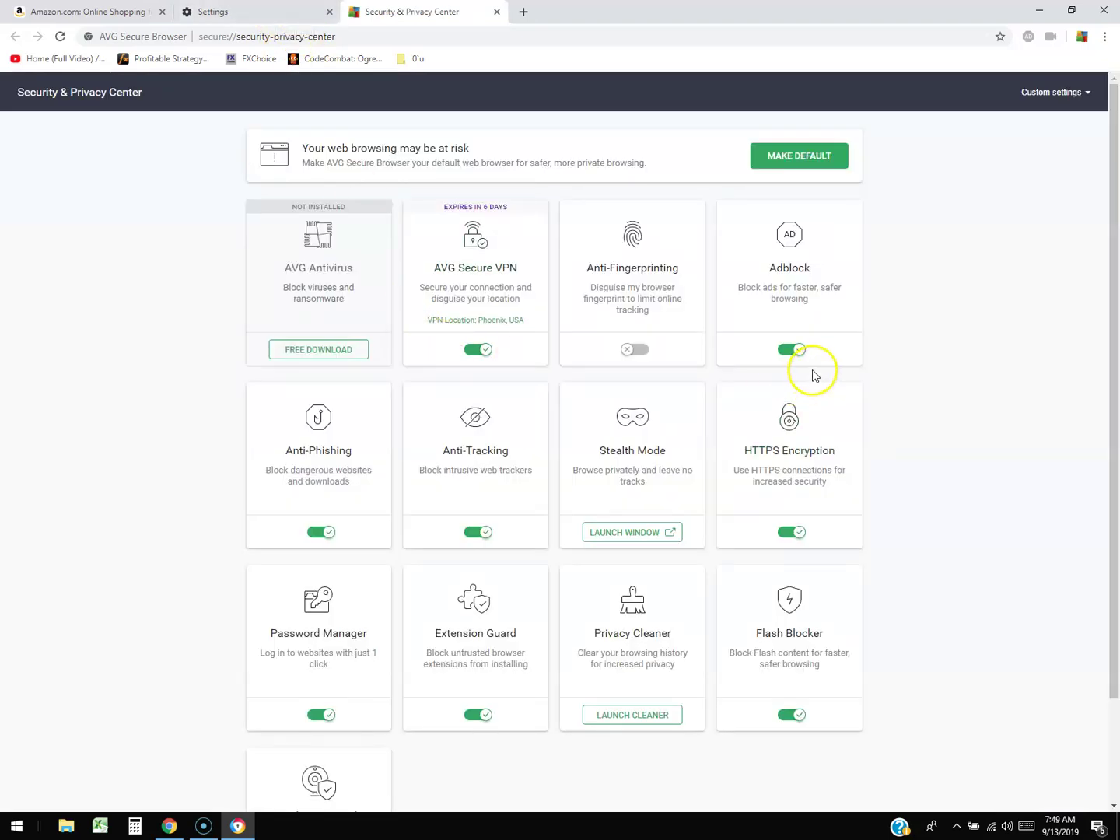
pyautogui.click(214, 11)
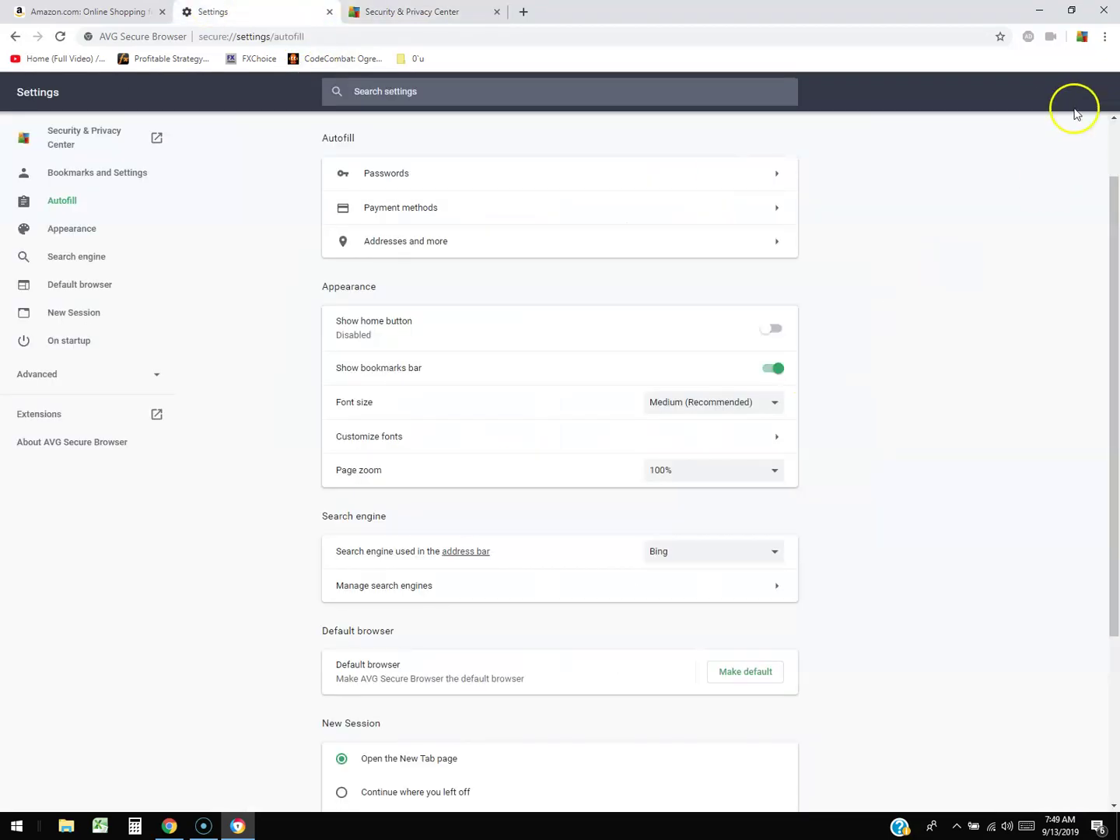
pyautogui.click(117, 11)
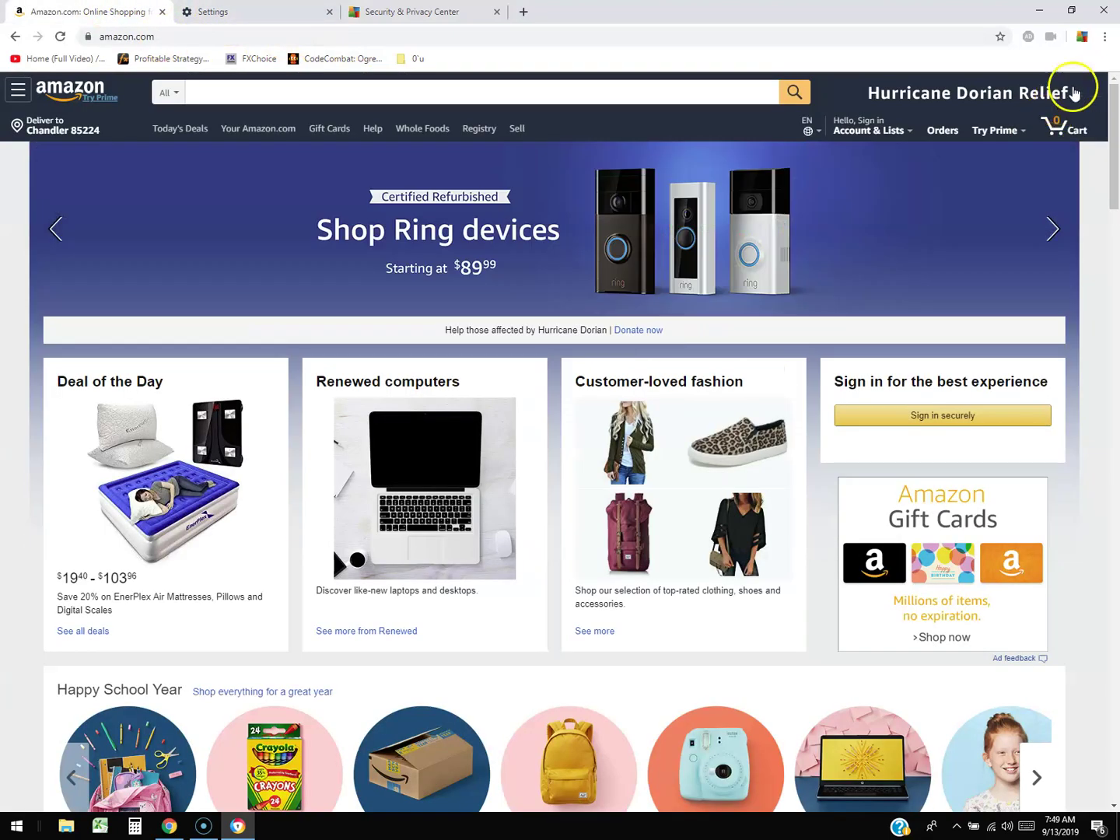
pyautogui.click(1104, 38)
pyautogui.click(964, 308)
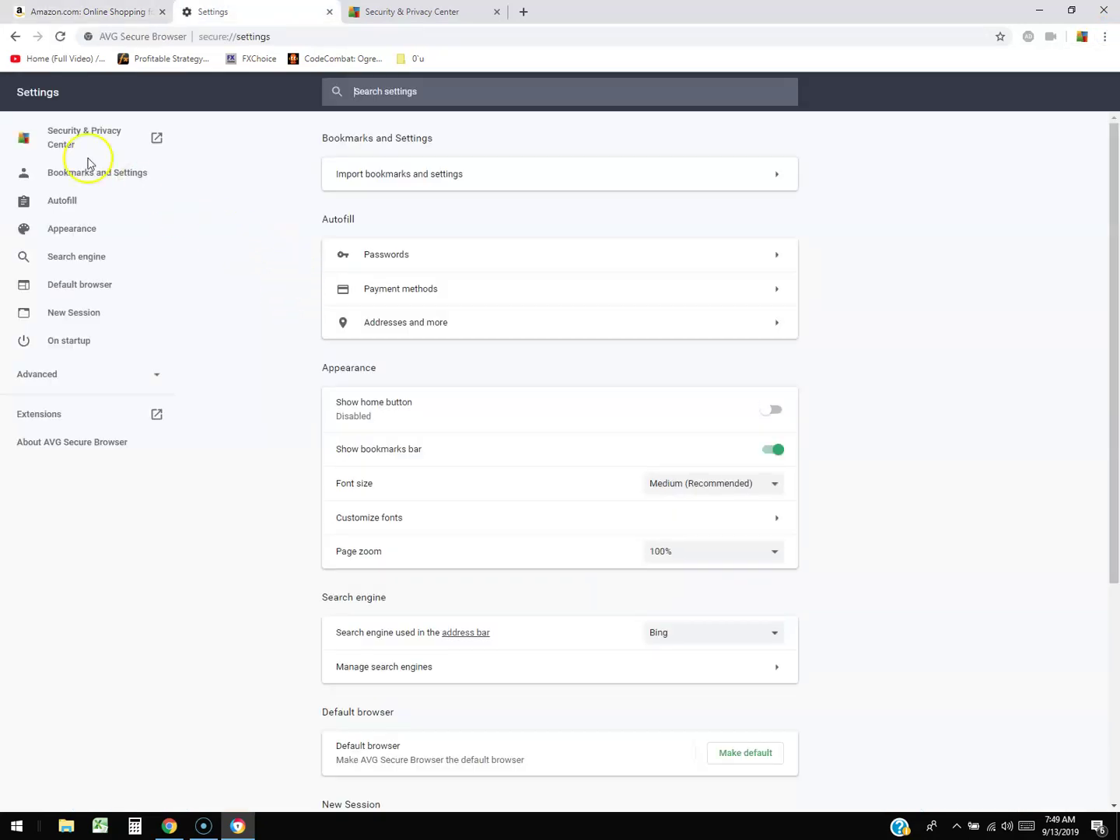
pyautogui.click(396, 13)
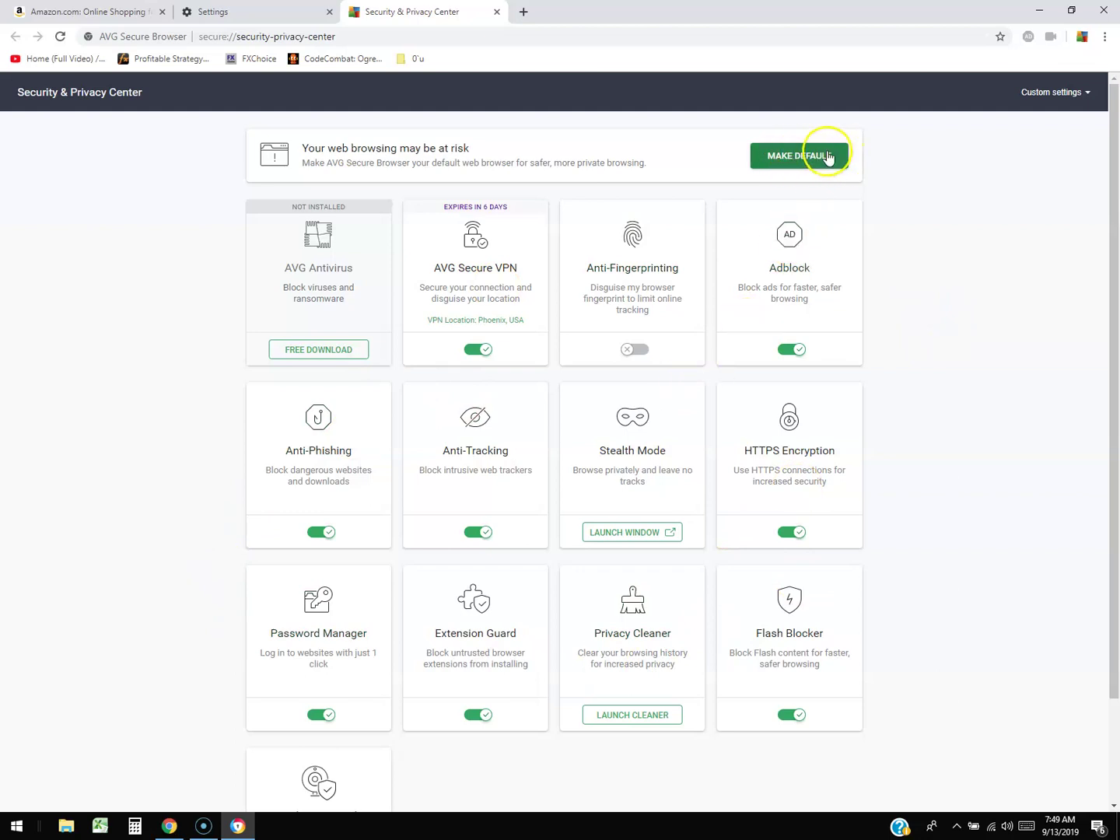
pyautogui.scroll(-1, 928, 325)
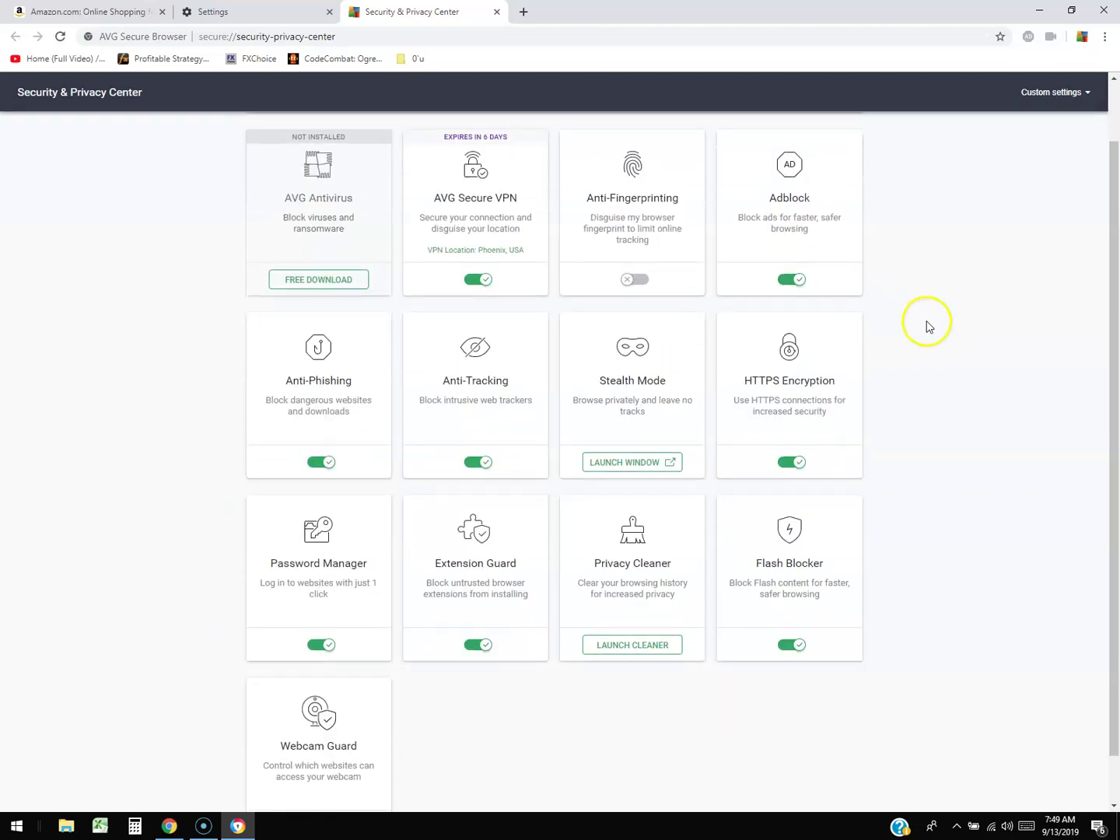
pyautogui.scroll(1, 930, 325)
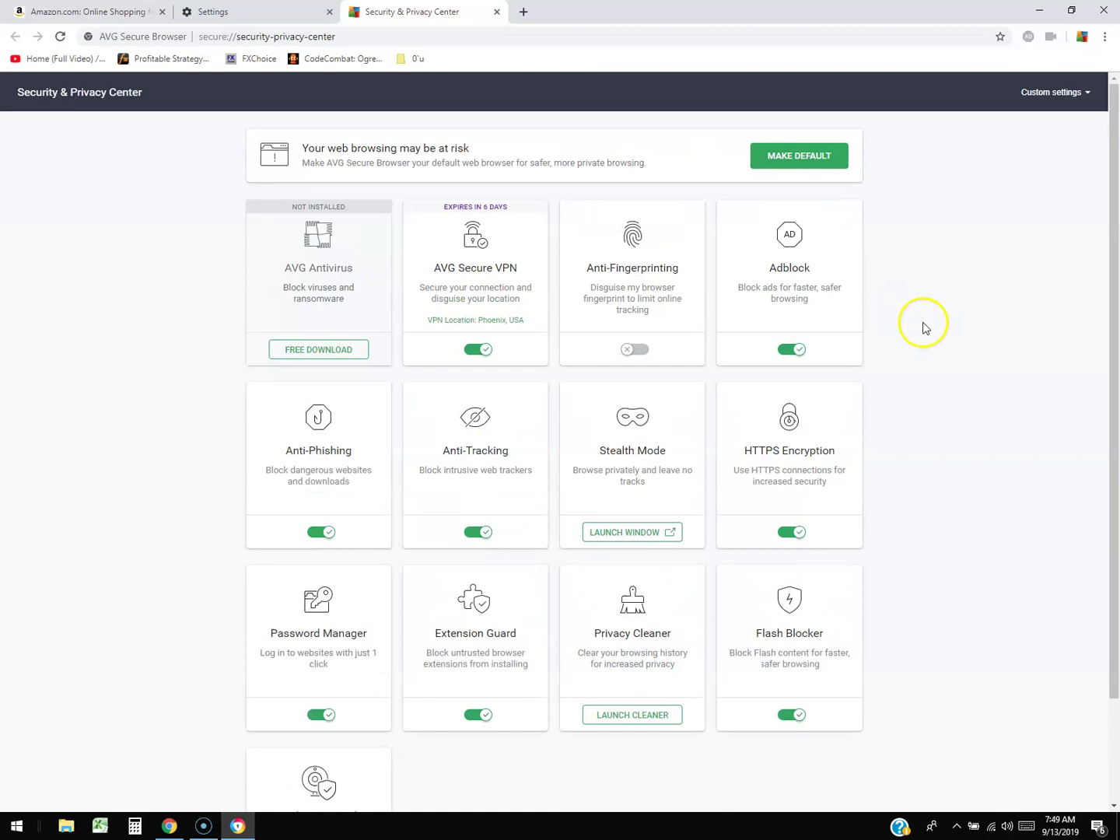
pyautogui.click(323, 356)
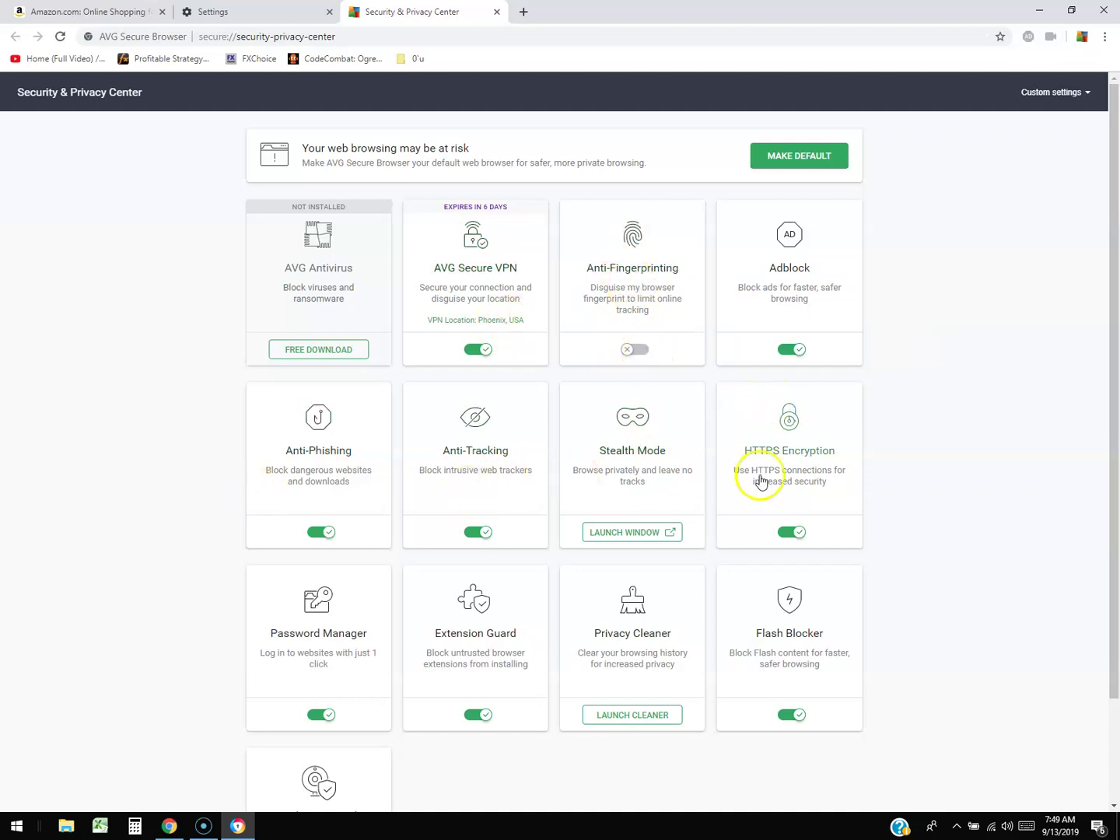
pyautogui.scroll(-2, 795, 486)
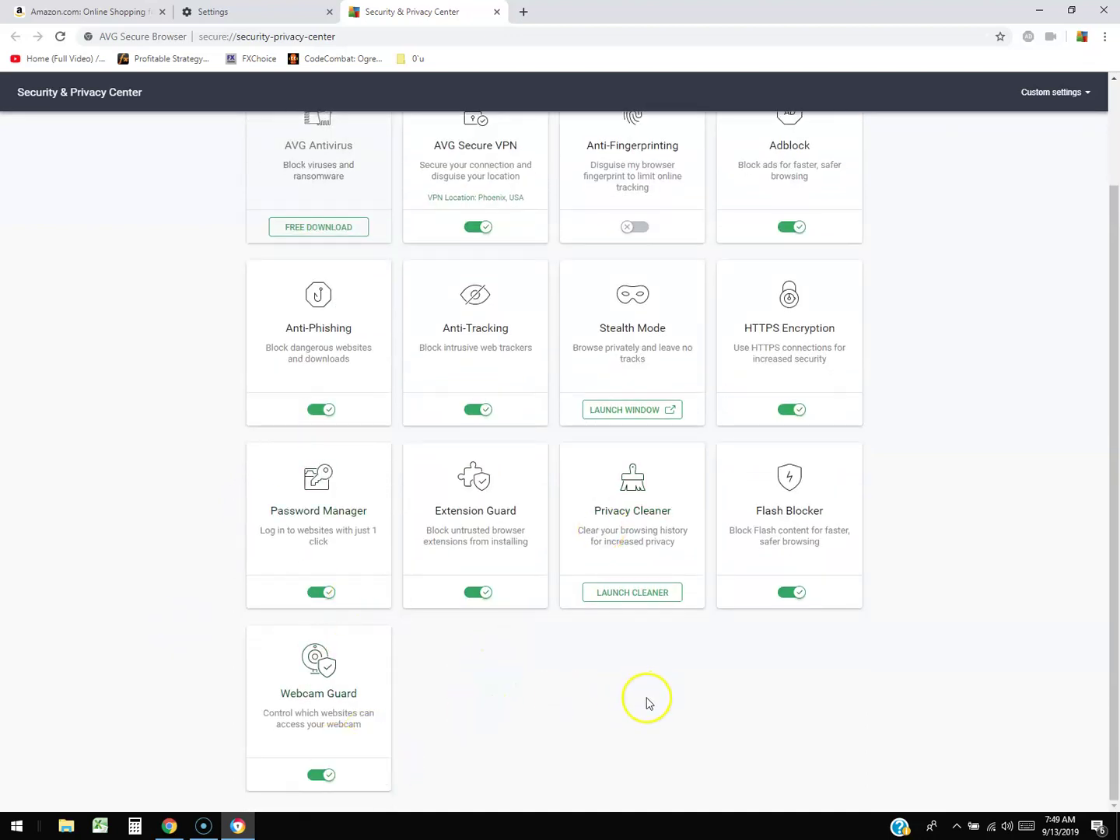
pyautogui.scroll(1, 718, 695)
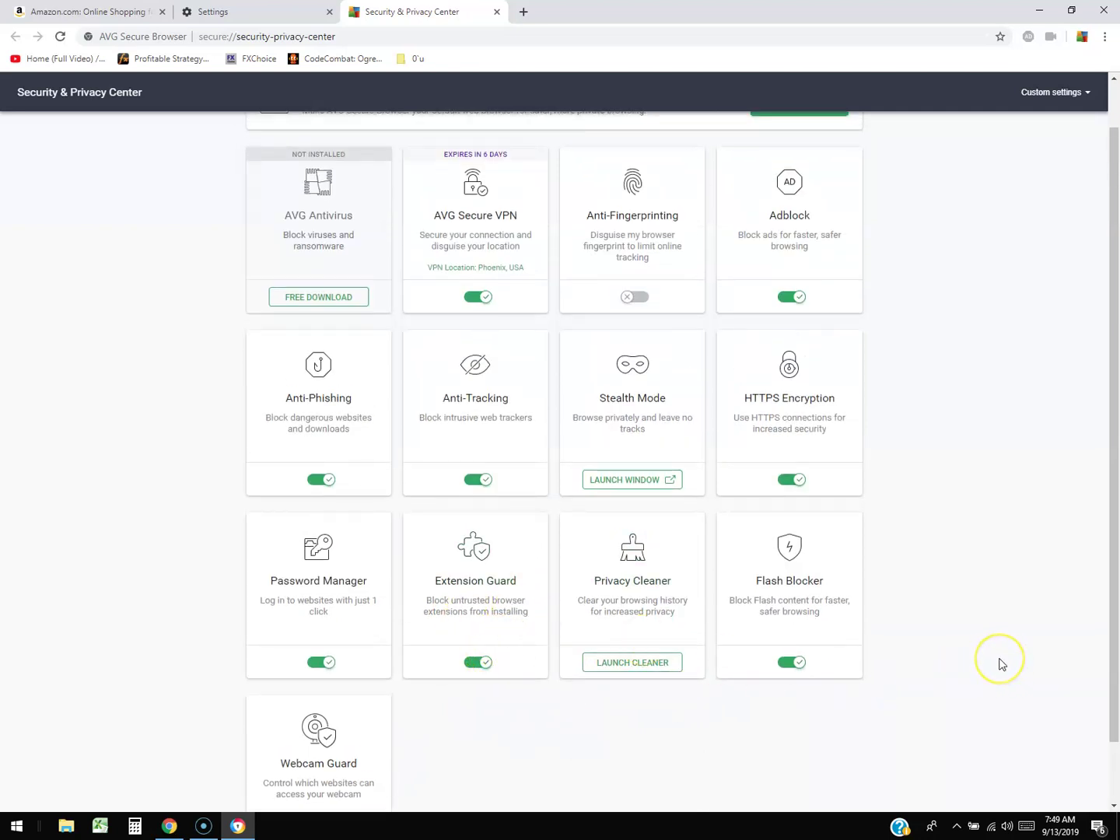
pyautogui.scroll(1, 1002, 663)
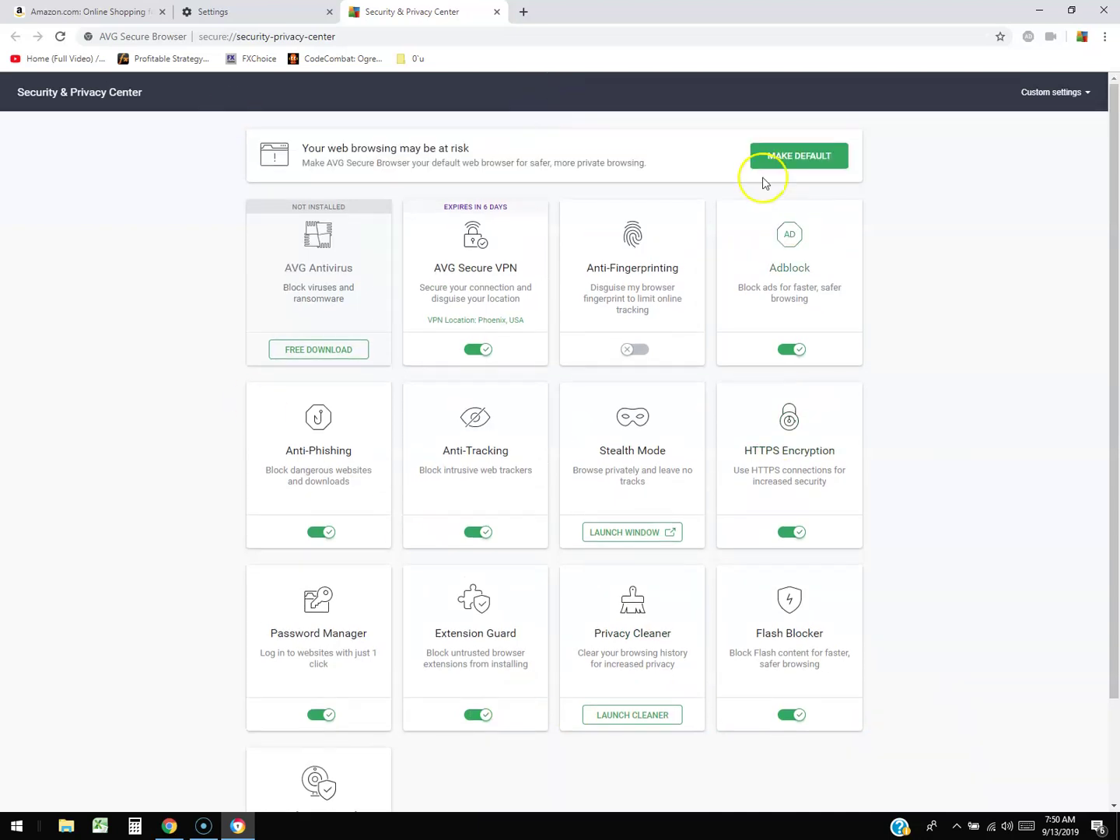
pyautogui.click(221, 13)
pyautogui.click(115, 11)
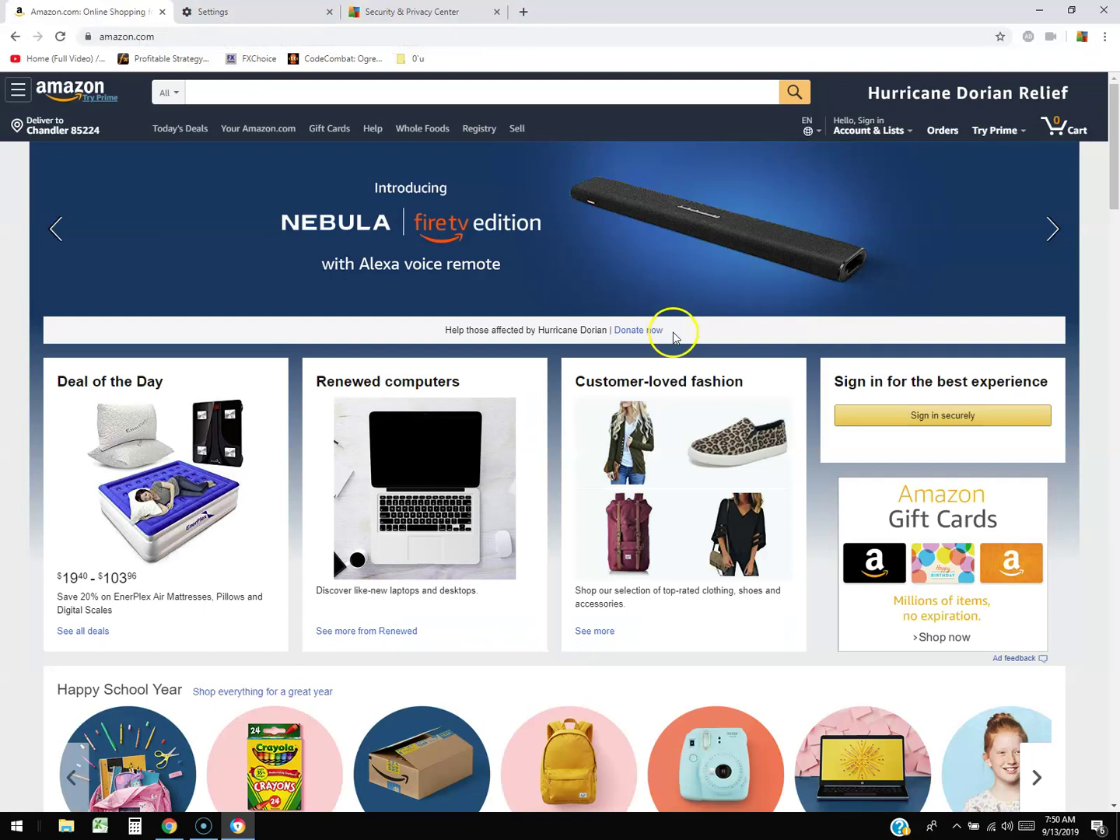
pyautogui.click(1105, 38)
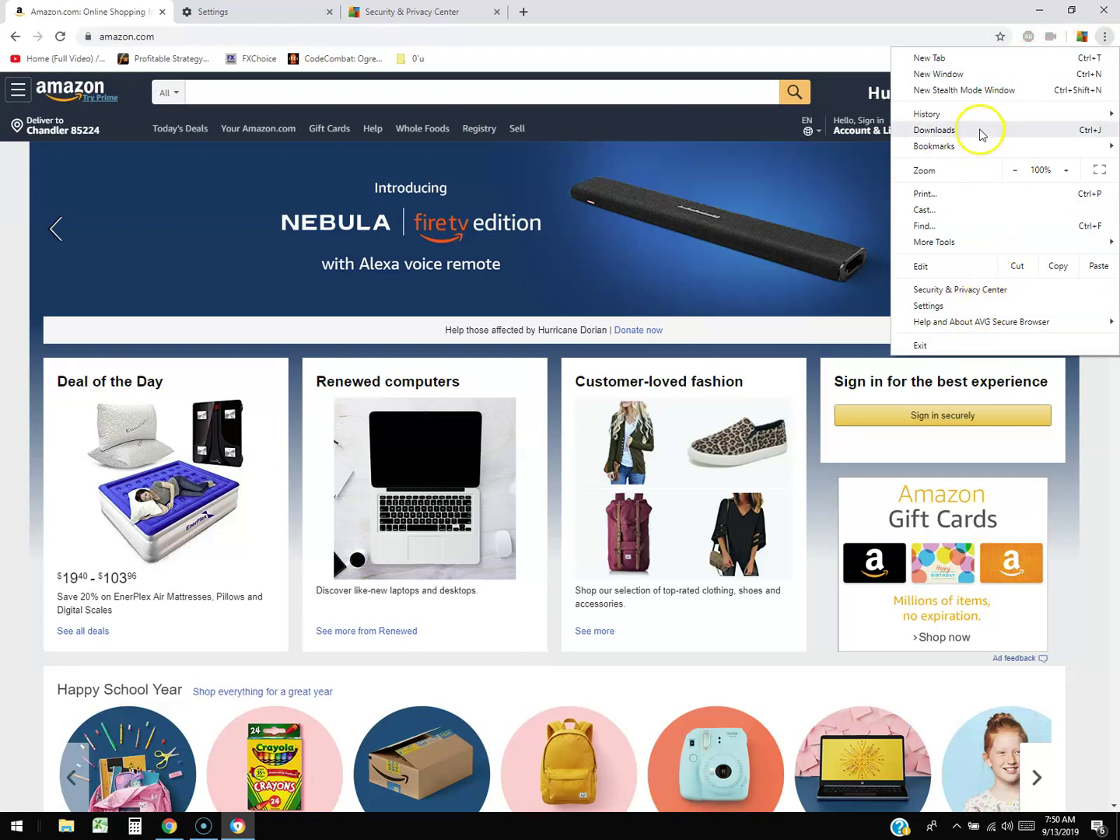
pyautogui.click(363, 36)
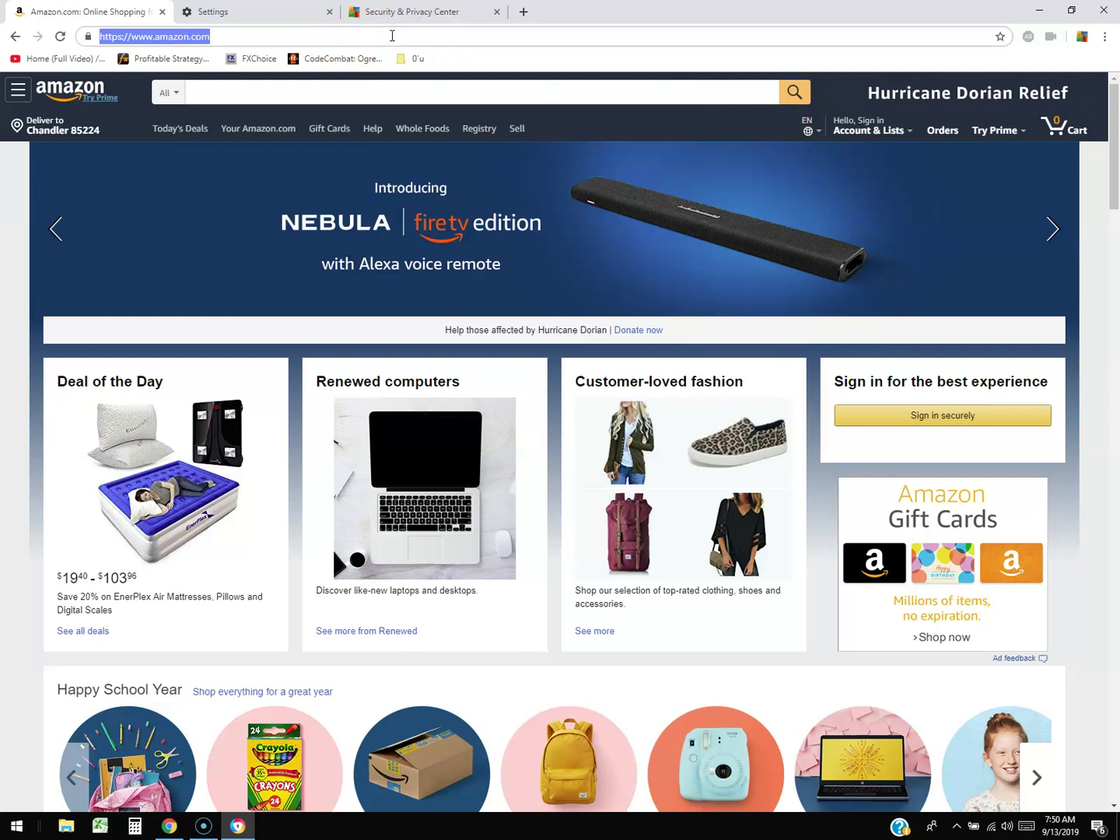
# Search 'halloween costumes' from the address bar, reload the results, then go back to Amazon.
pyautogui.write('ha')
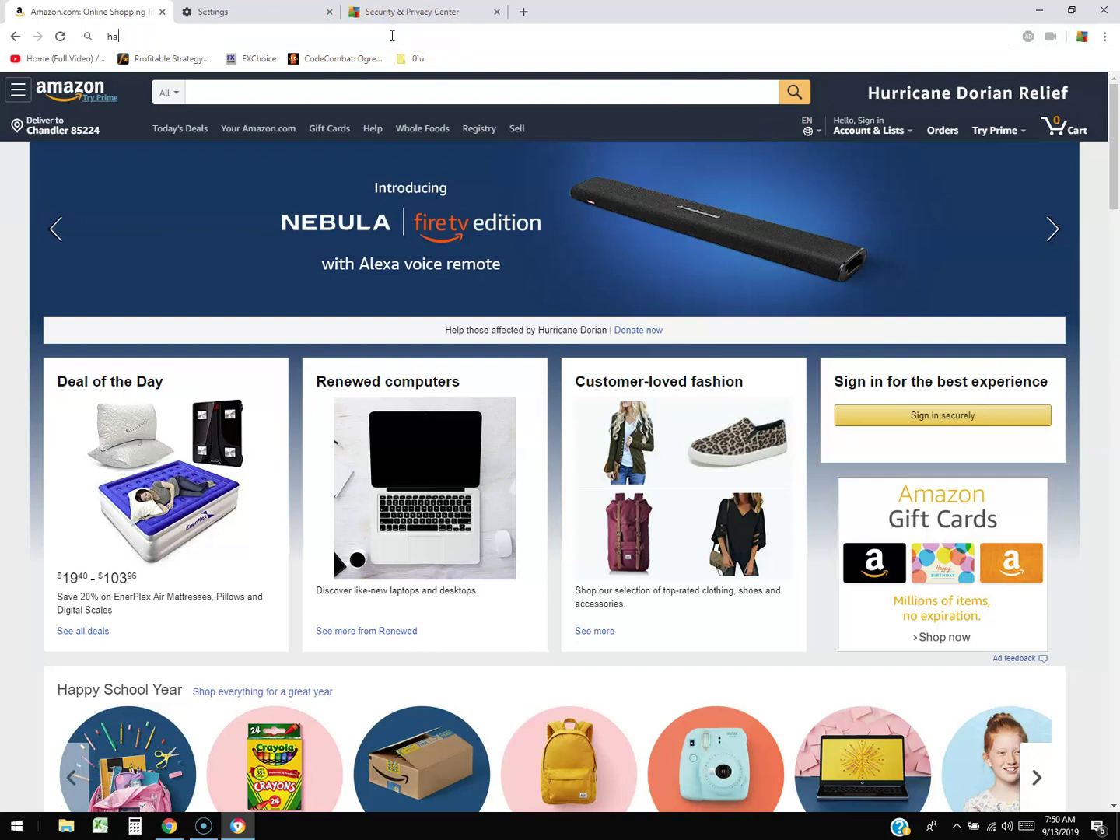
pyautogui.write('lloween')
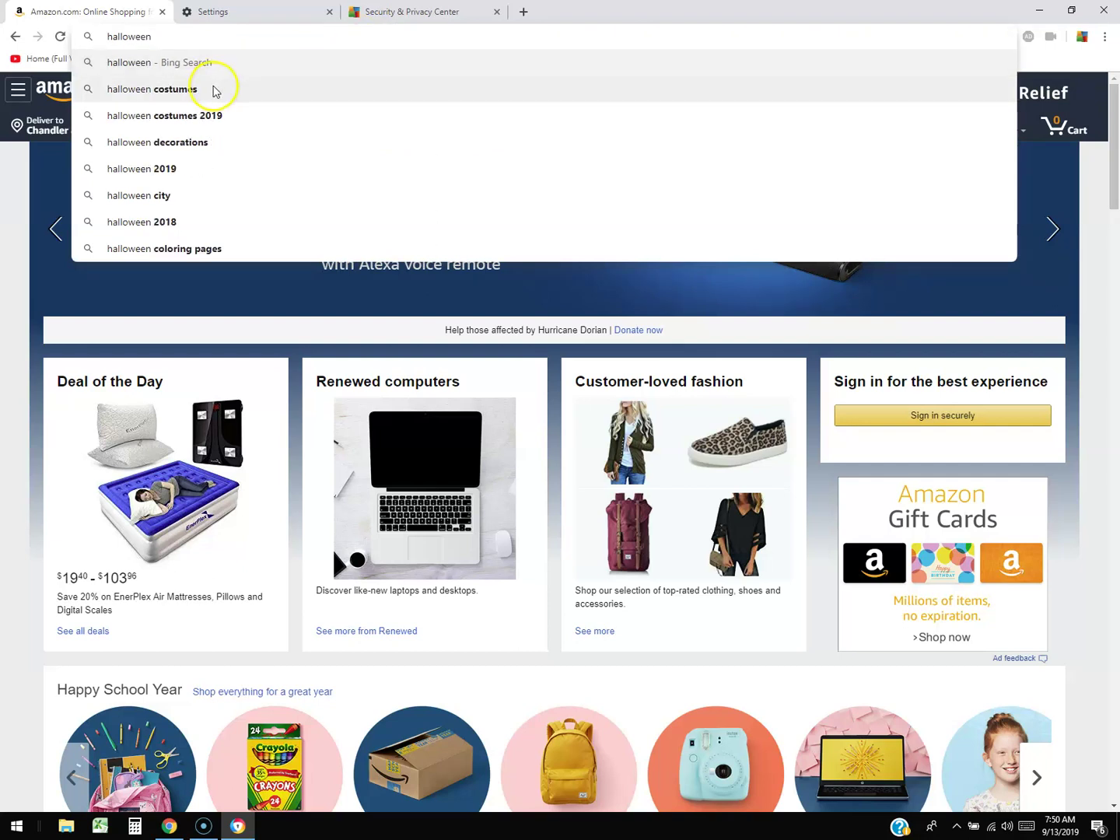
pyautogui.click(214, 90)
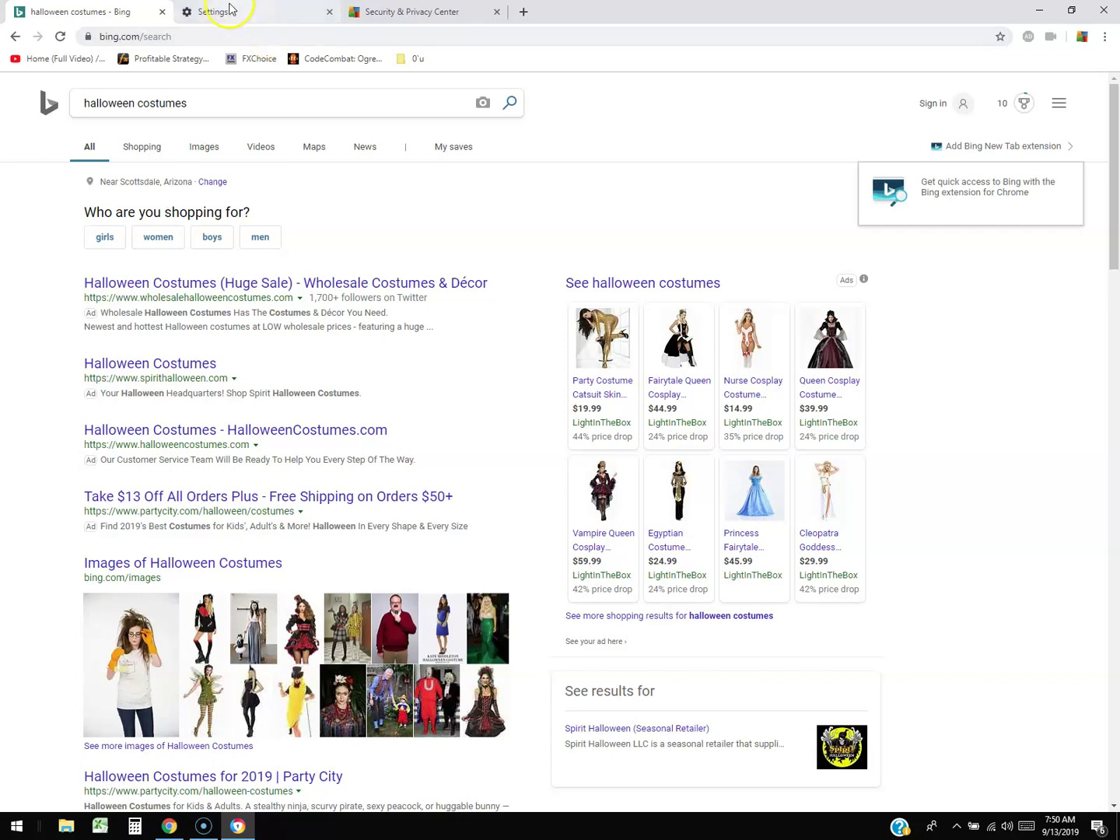
pyautogui.click(60, 38)
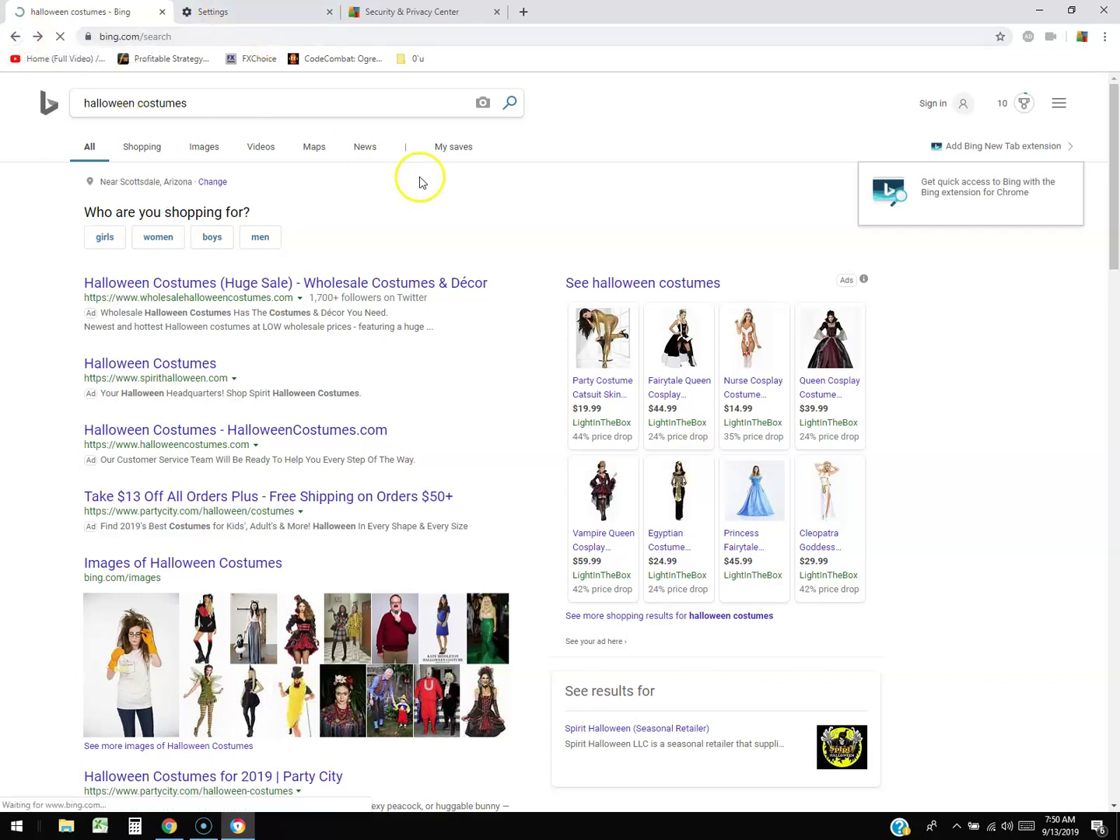
pyautogui.click(242, 10)
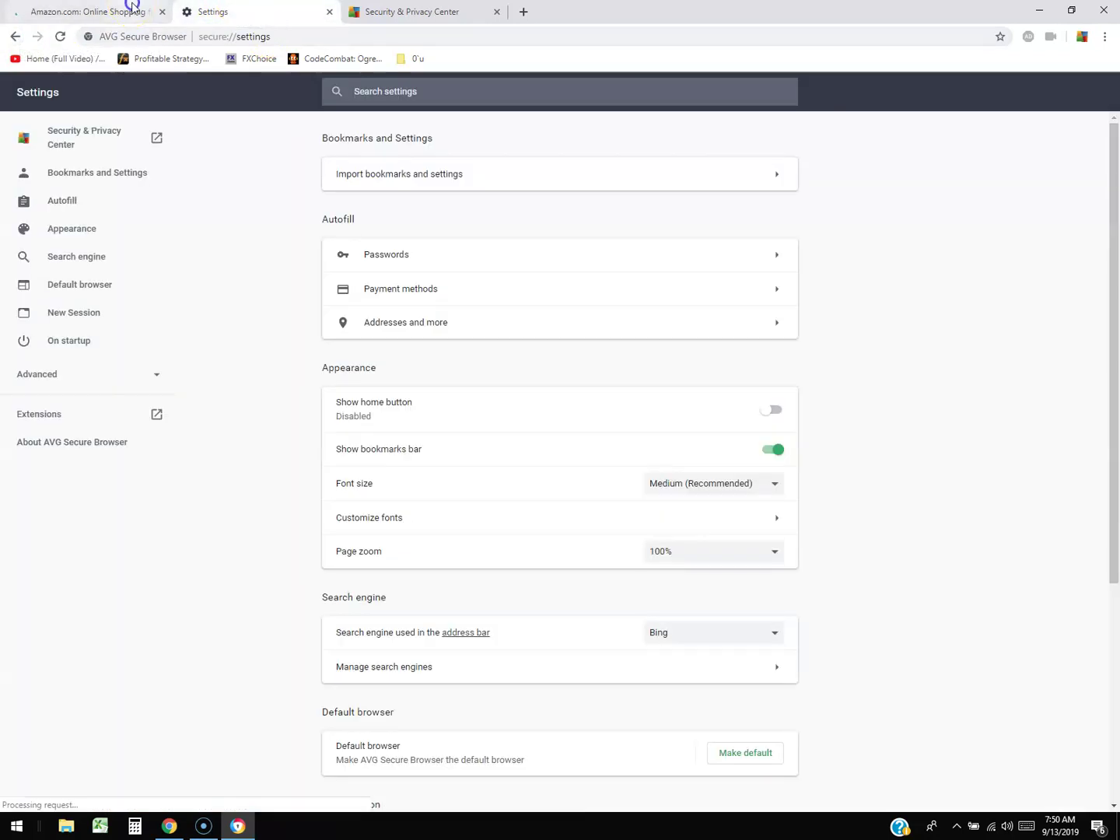
# Scroll through the Security & Privacy Center protection feature cards.
pyautogui.click(87, 11)
pyautogui.click(425, 10)
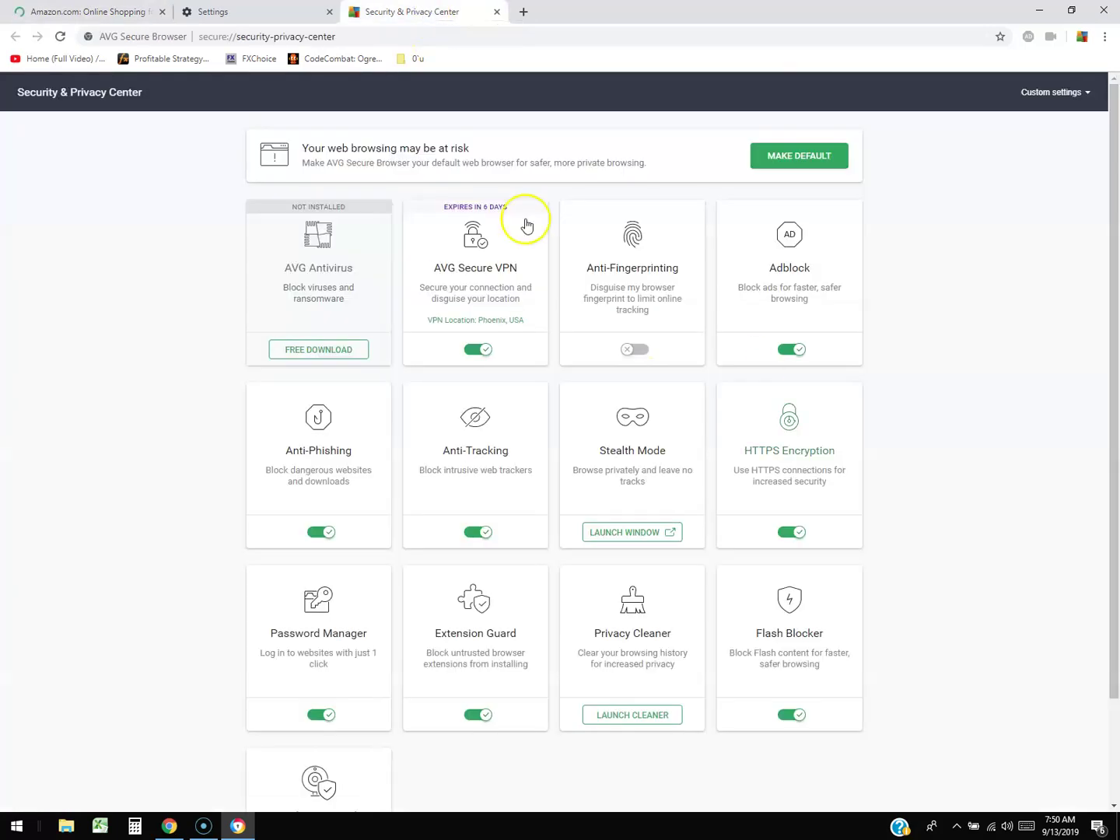
pyautogui.scroll(-2, 580, 436)
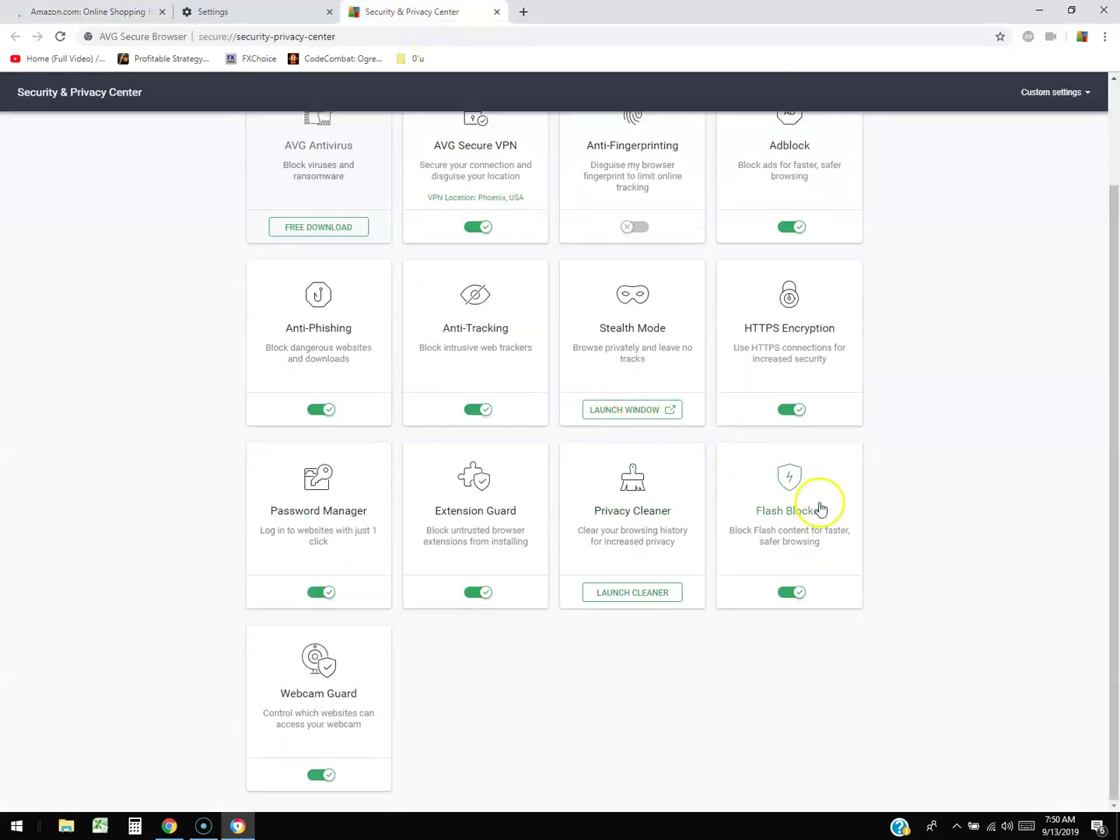
pyautogui.scroll(2, 822, 505)
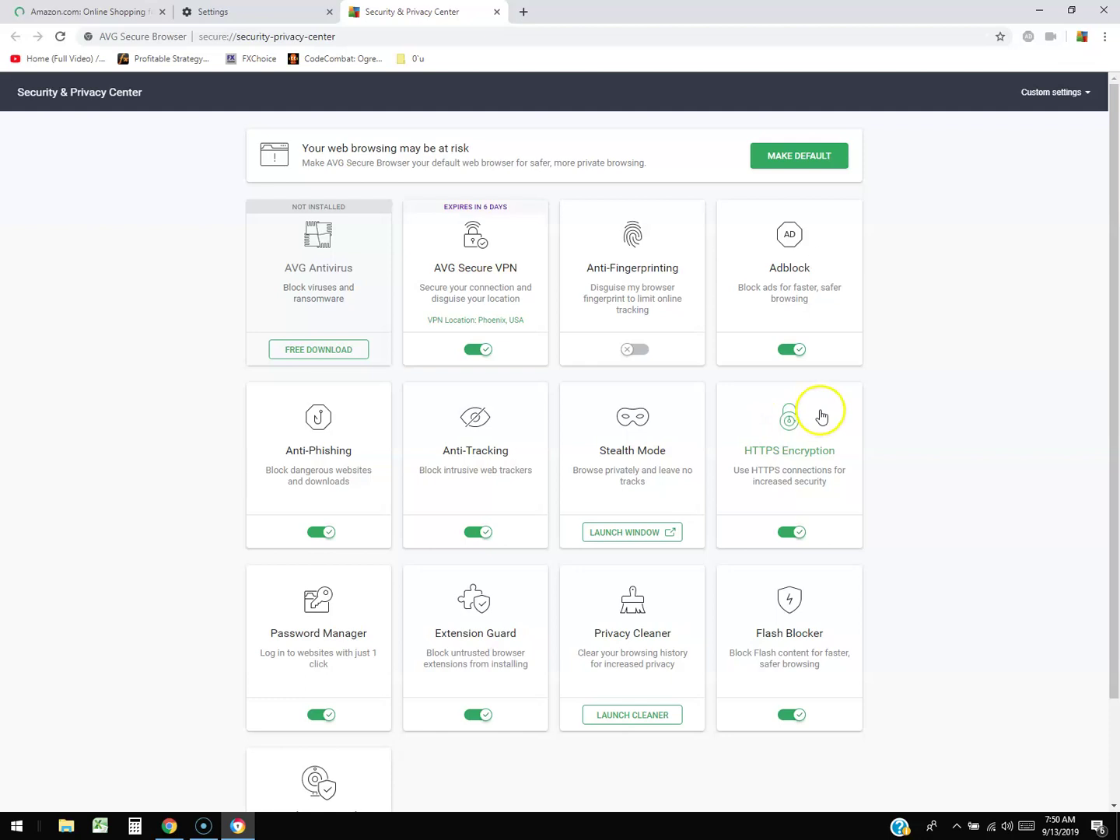
pyautogui.scroll(-2, 821, 413)
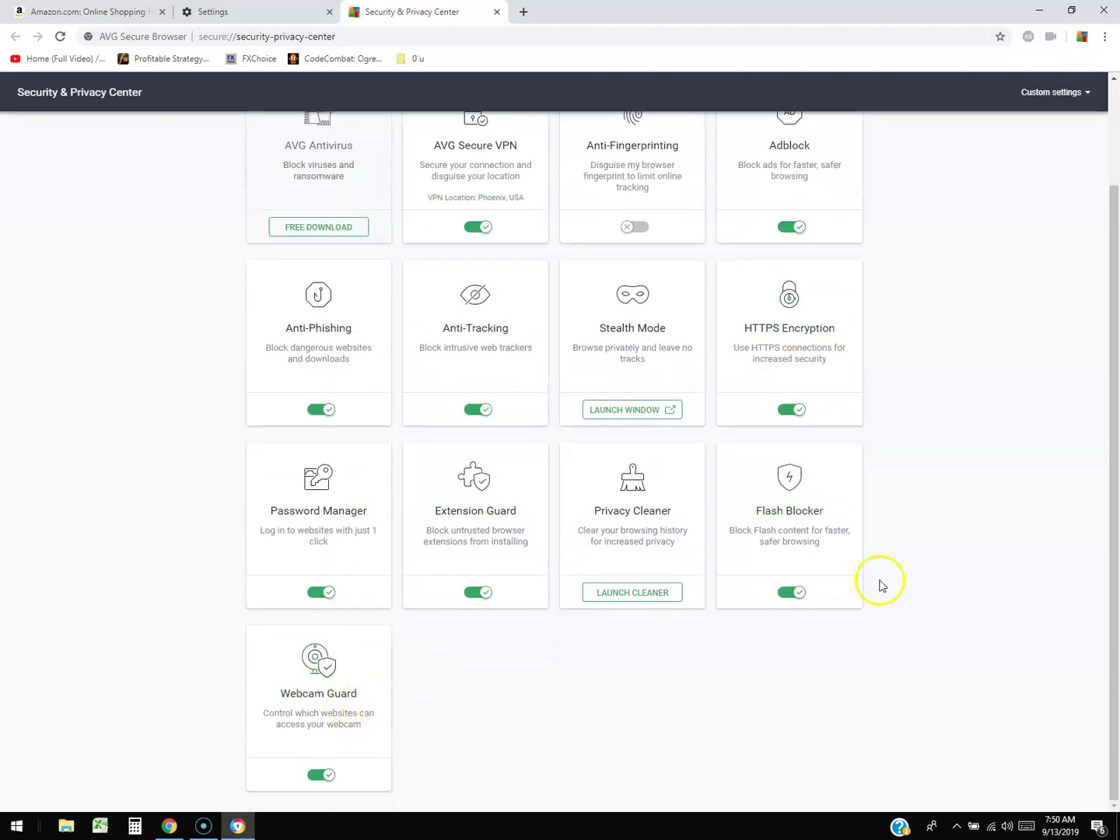
pyautogui.scroll(2, 884, 584)
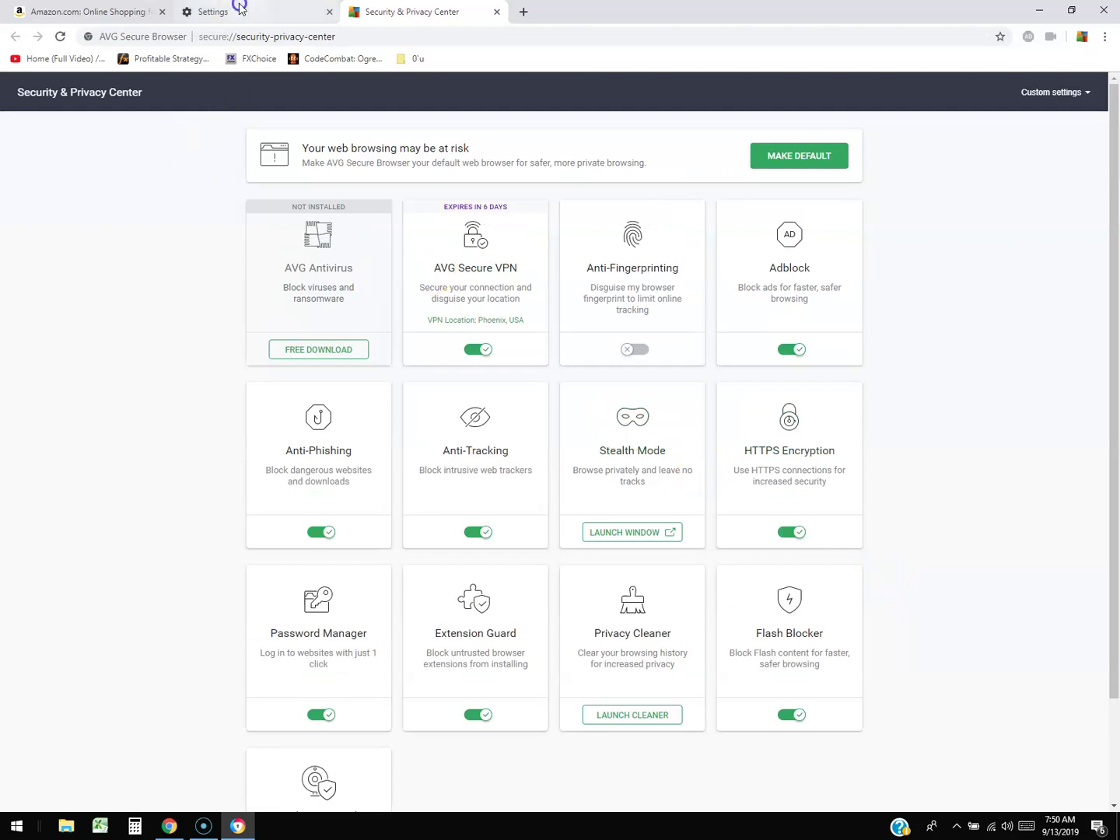
# Switch through the Settings and Amazon tabs, ending on the Security & Privacy Center.
pyautogui.click(194, 11)
pyautogui.click(92, 12)
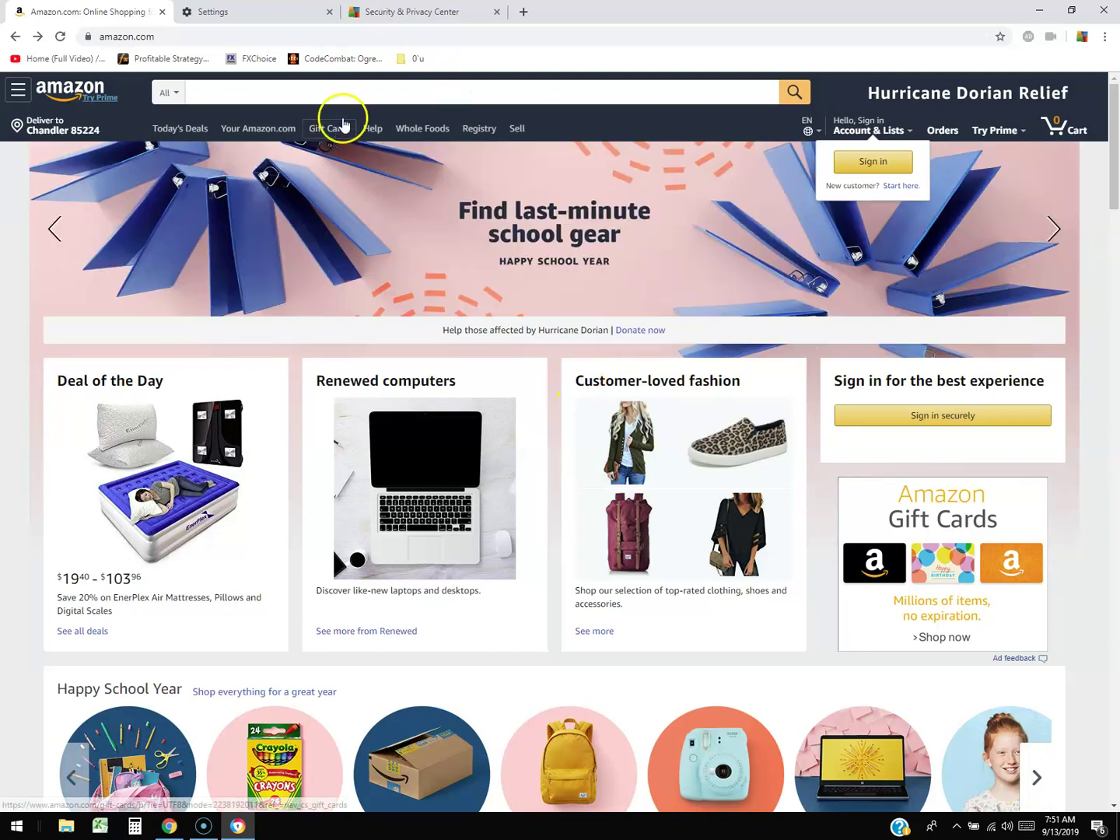
pyautogui.click(403, 12)
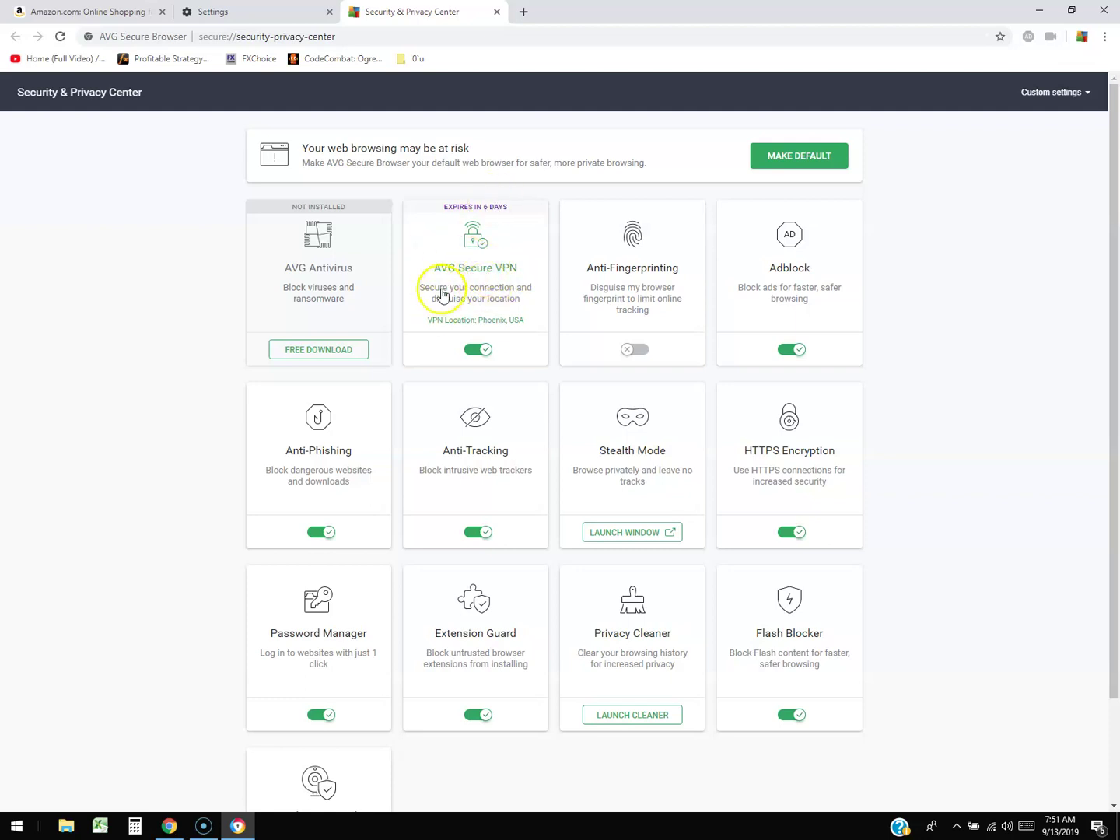
pyautogui.click(929, 405)
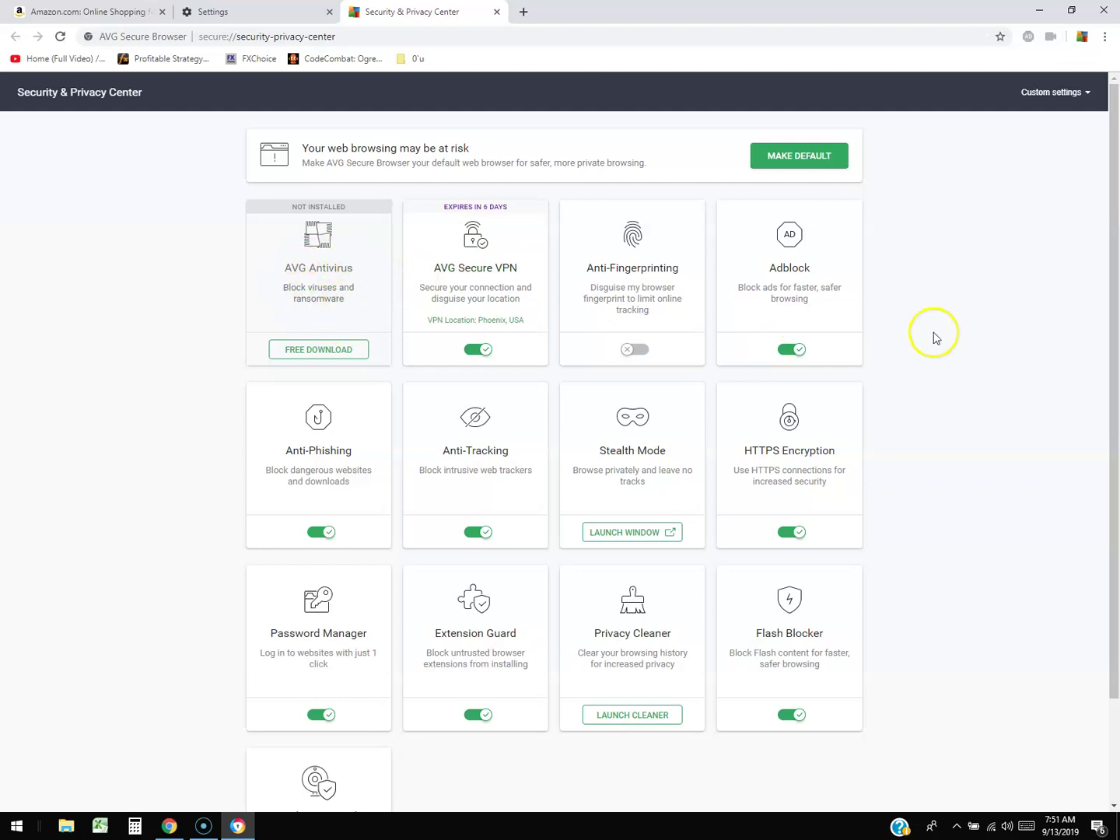
pyautogui.click(92, 12)
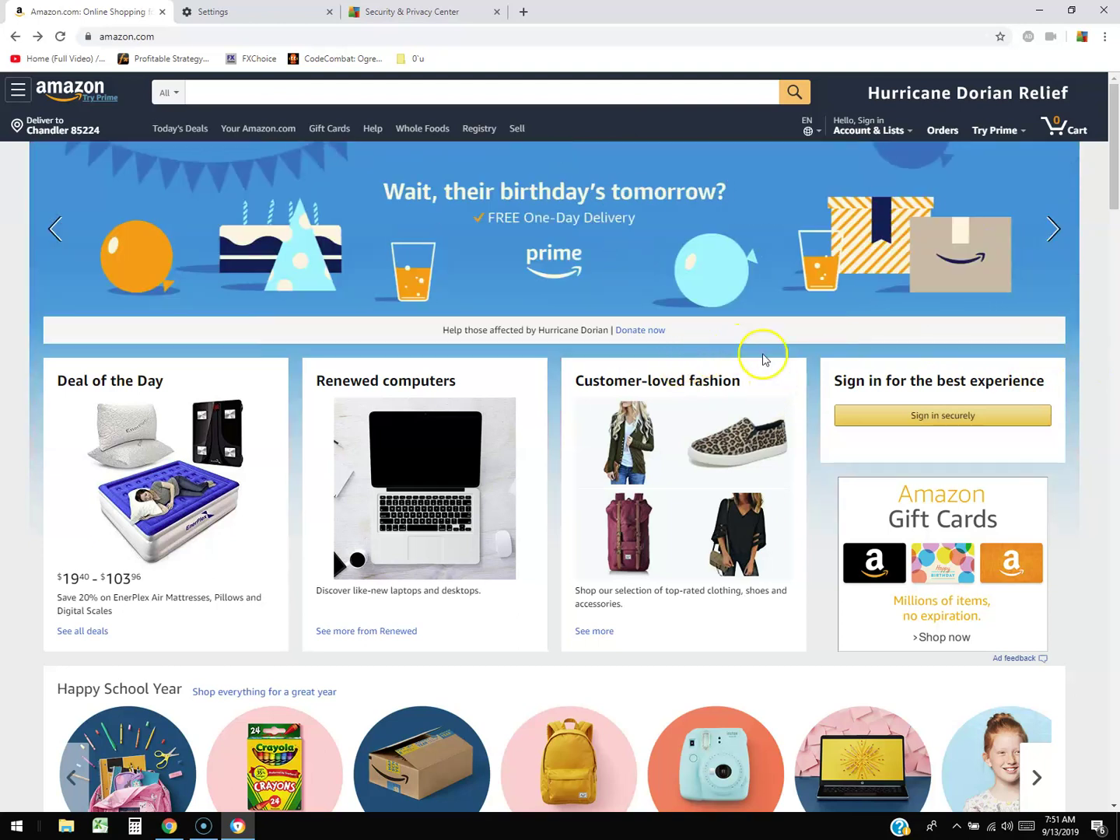
pyautogui.scroll(-3, 1092, 226)
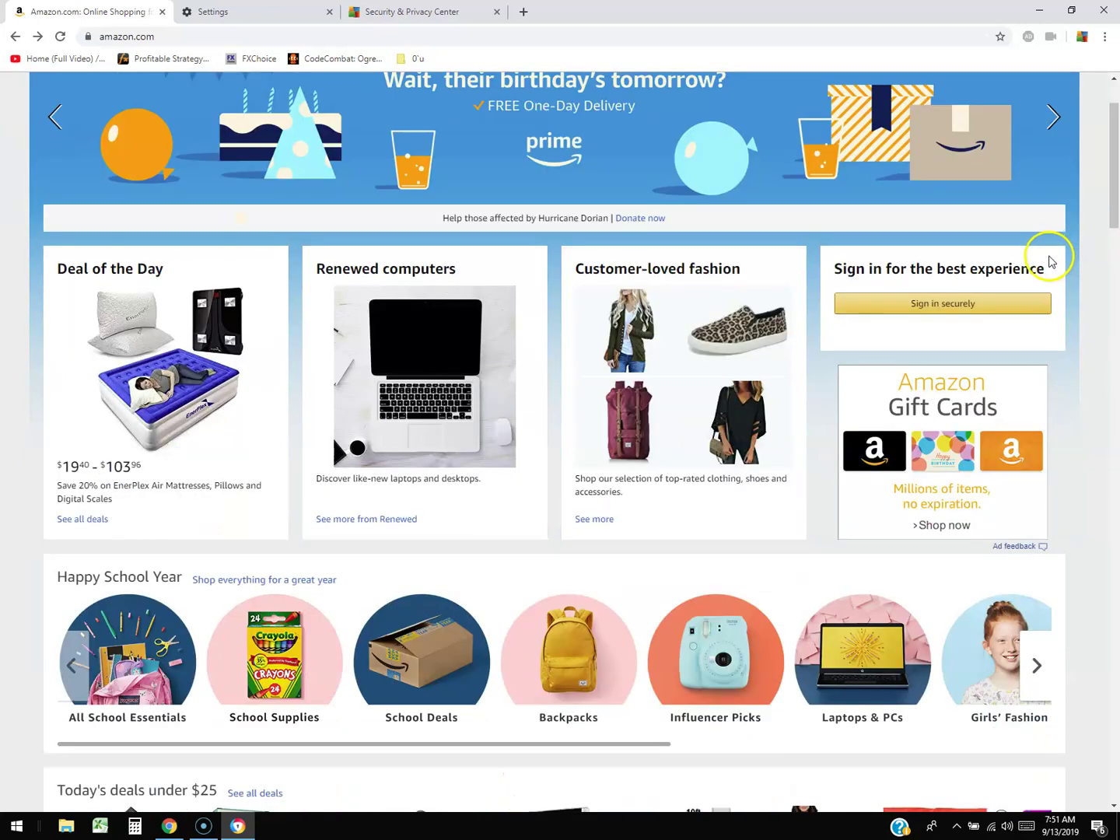
pyautogui.scroll(3, 743, 400)
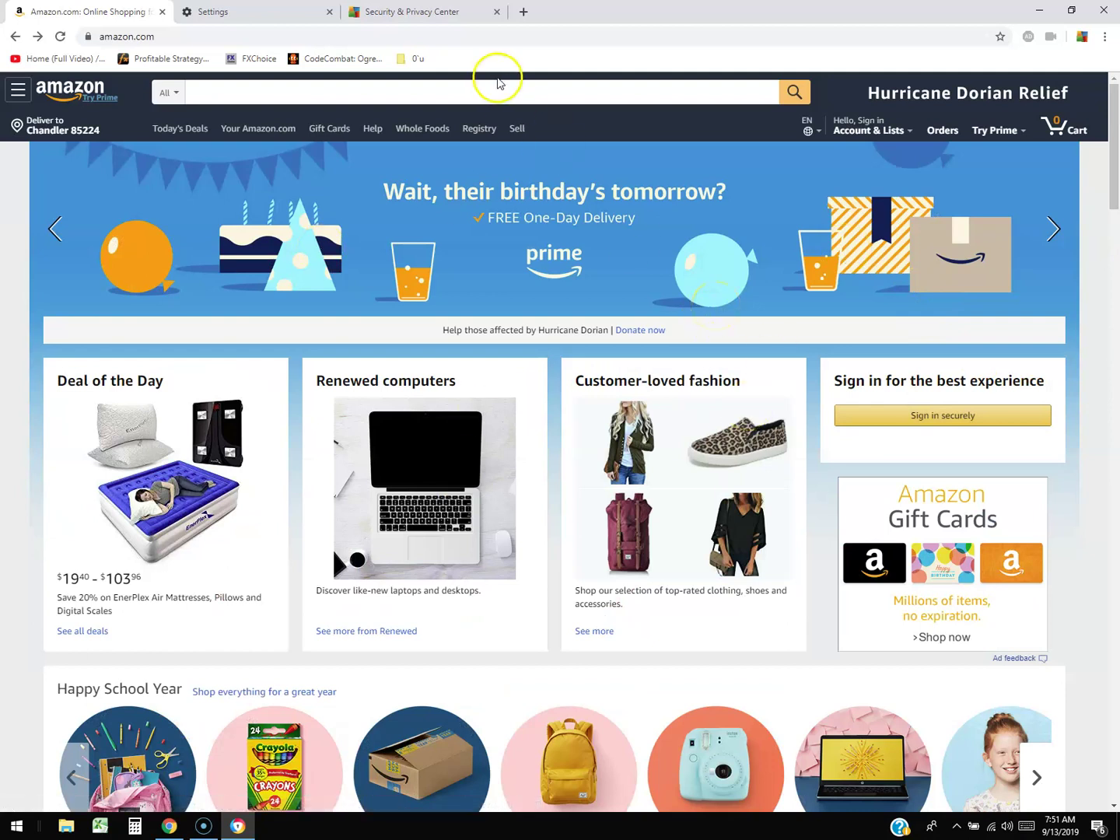
pyautogui.click(459, 13)
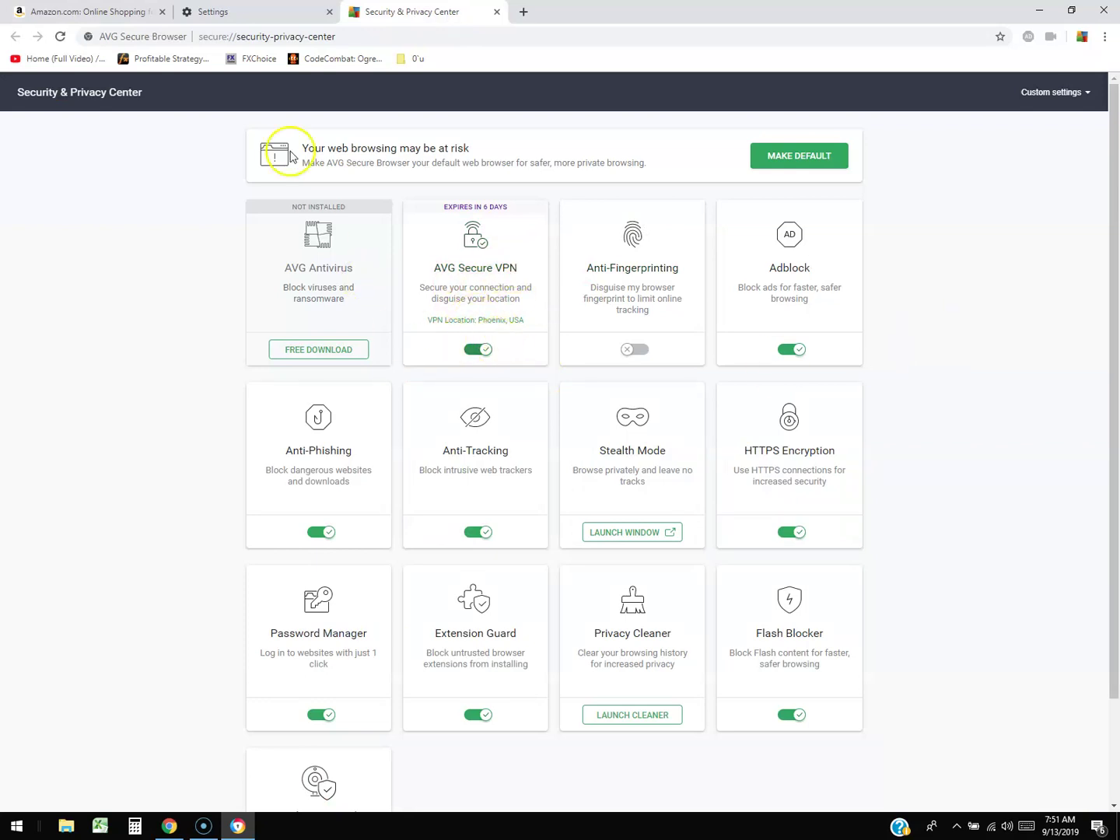
pyautogui.click(249, 18)
pyautogui.click(124, 17)
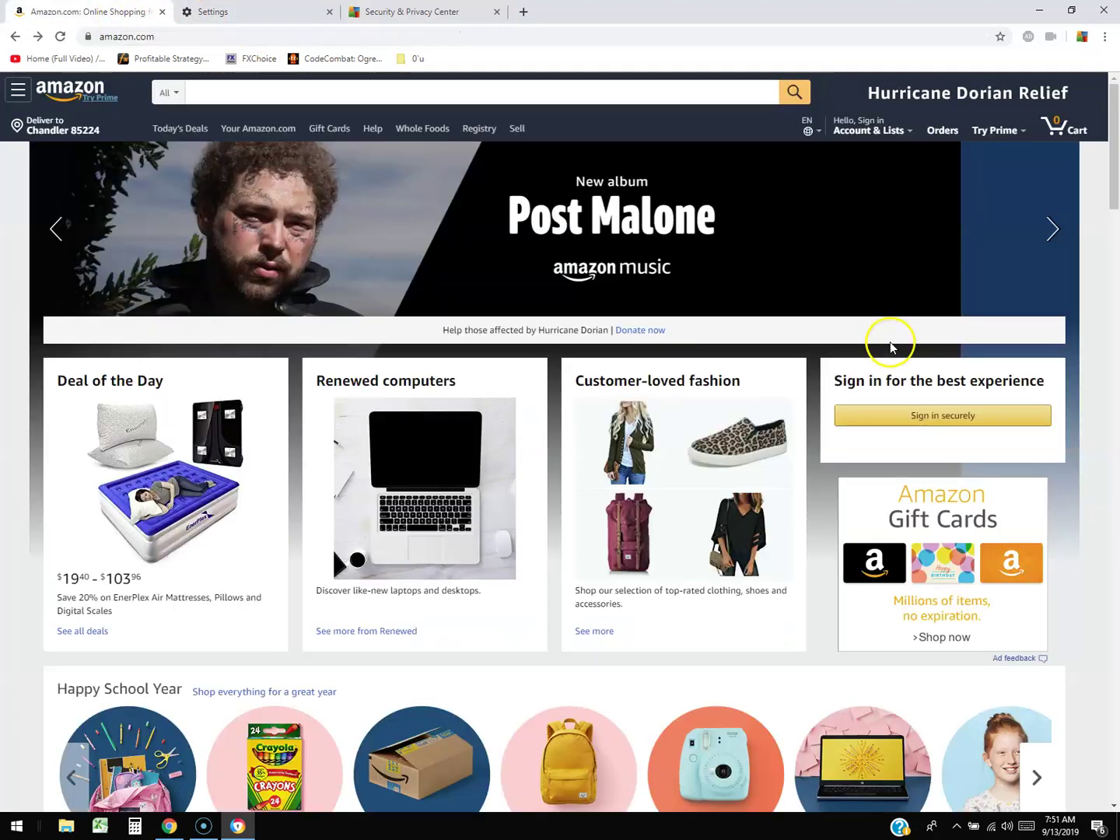